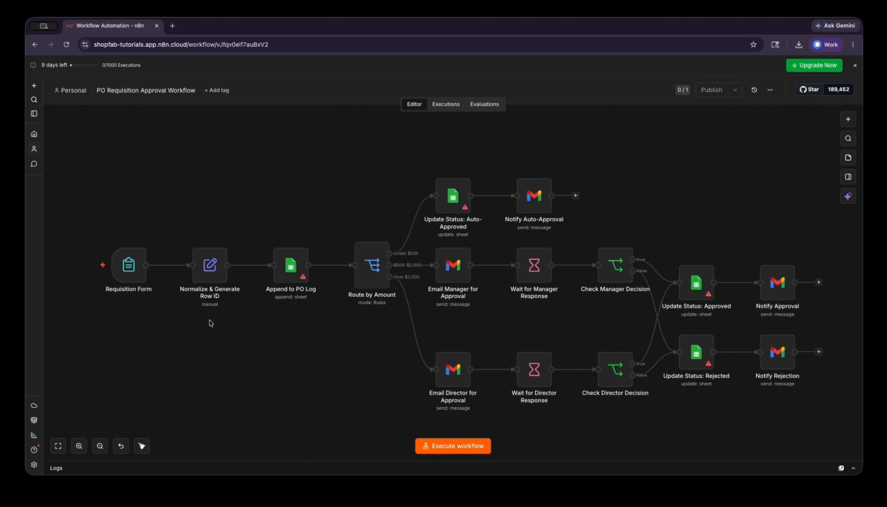
- Inspect the Normalize & Generate Row ID and Append to PO Log node settings
{"action": "mouse_move", "coordinate": [125, 275]}
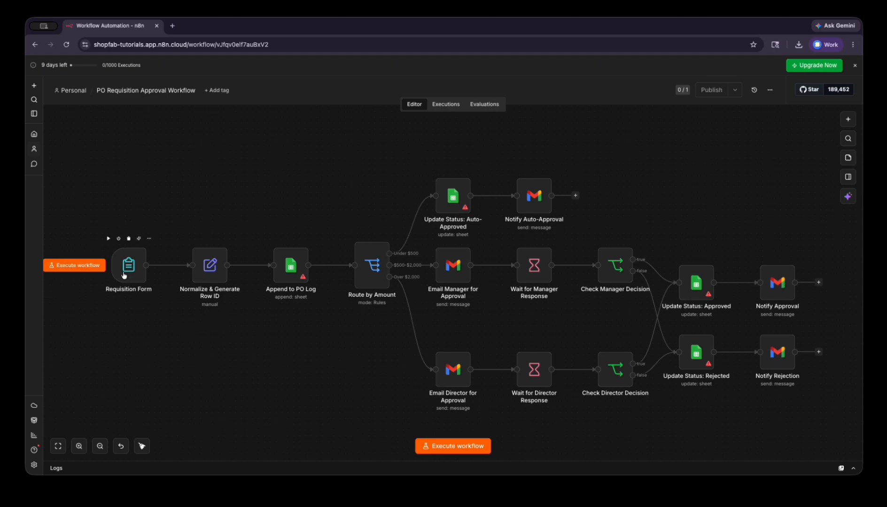
{"action": "double_click", "coordinate": [208, 268]}
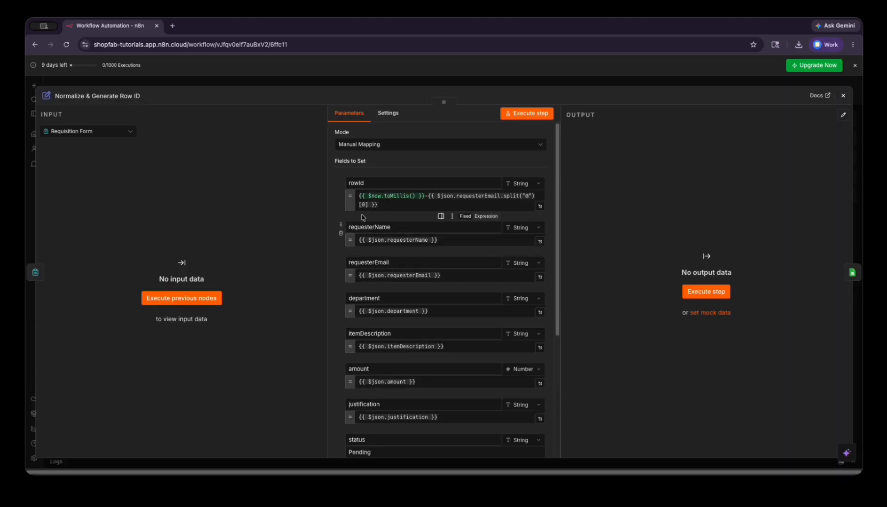
{"action": "key", "text": "Escape"}
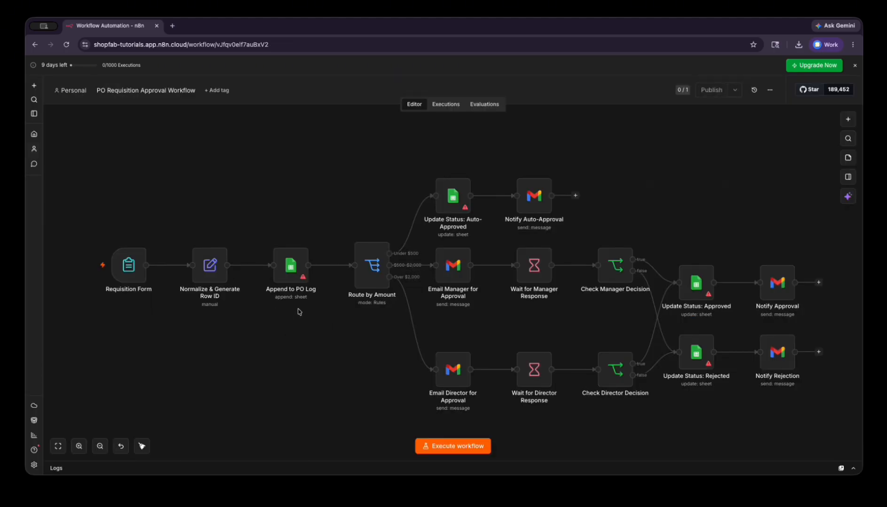
{"action": "left_click", "coordinate": [293, 264]}
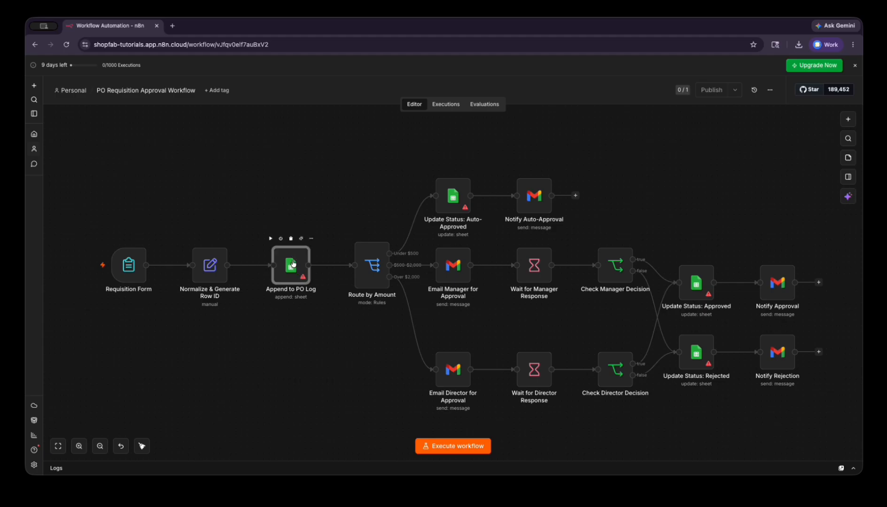
{"action": "double_click", "coordinate": [293, 264]}
{"action": "left_click", "coordinate": [845, 96]}
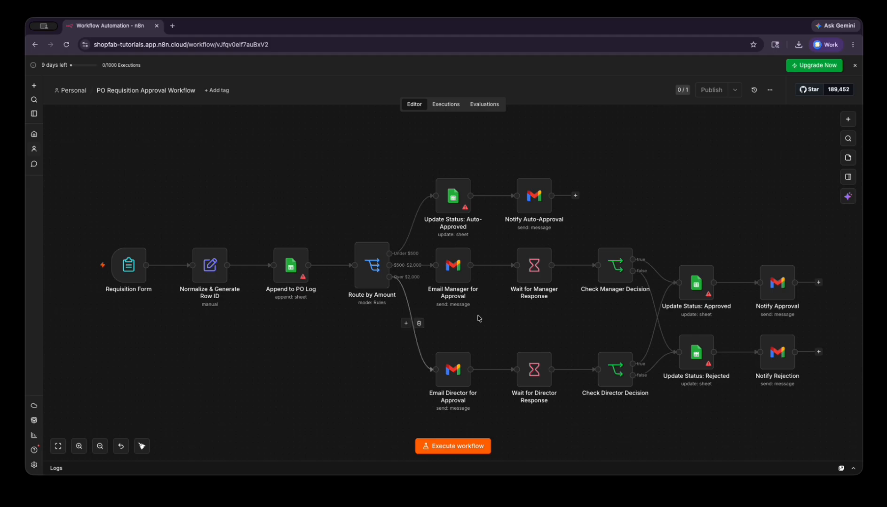
- Glance at the Requisition Form trigger settings, then close them and look over the canvas
{"action": "mouse_move", "coordinate": [410, 340]}
{"action": "double_click", "coordinate": [134, 273]}
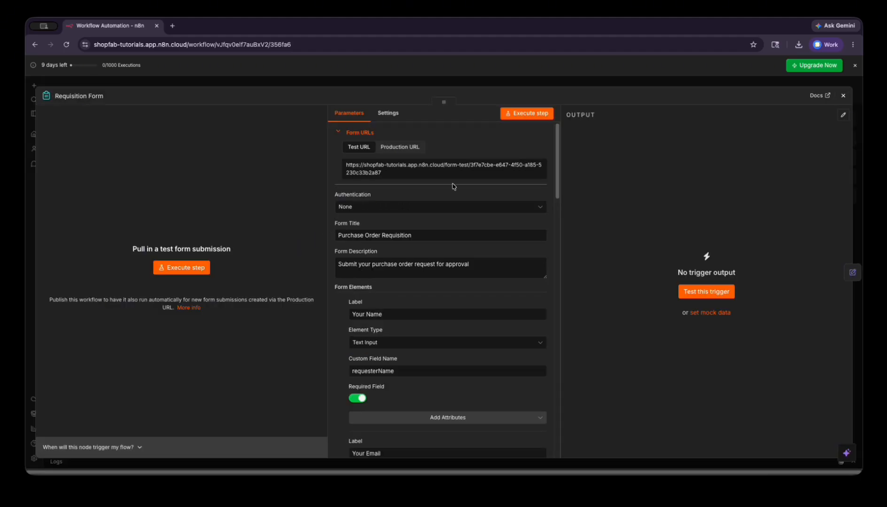
{"action": "scroll", "coordinate": [452, 188], "scroll_direction": "down", "scroll_amount": 2}
{"action": "scroll", "coordinate": [454, 192], "scroll_direction": "up", "scroll_amount": 2}
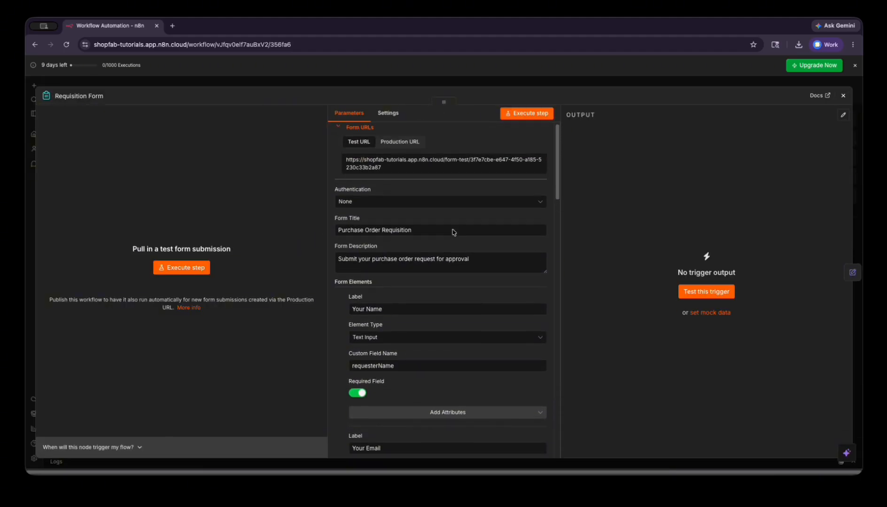
{"action": "key", "text": "Escape"}
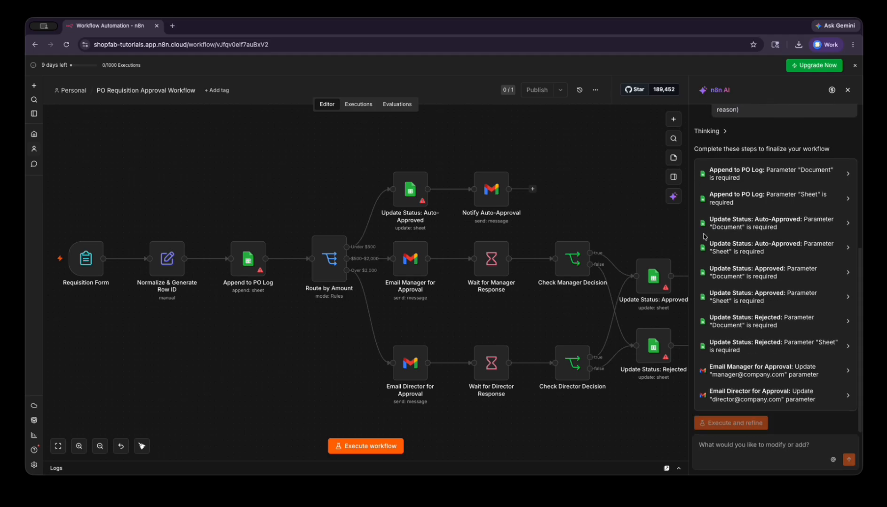
{"action": "scroll", "coordinate": [766, 227], "scroll_direction": "up", "scroll_amount": 5}
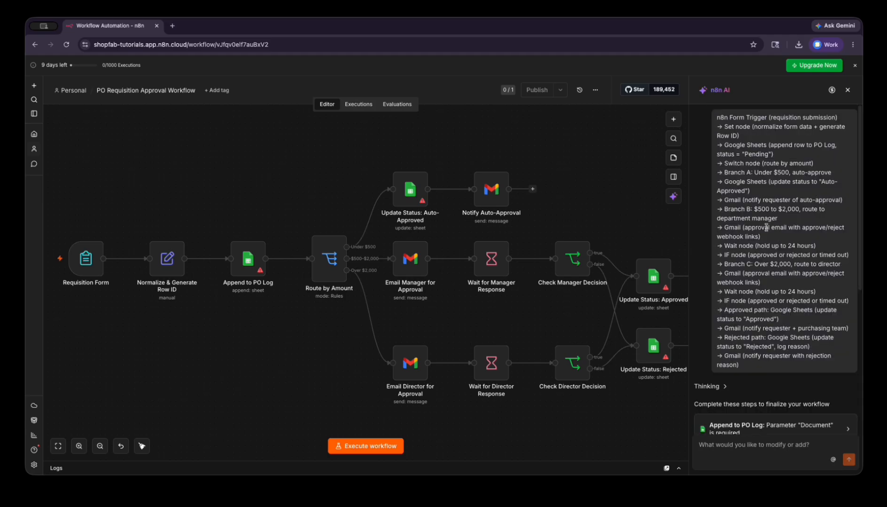
{"action": "scroll", "coordinate": [766, 227], "scroll_direction": "down", "scroll_amount": 5}
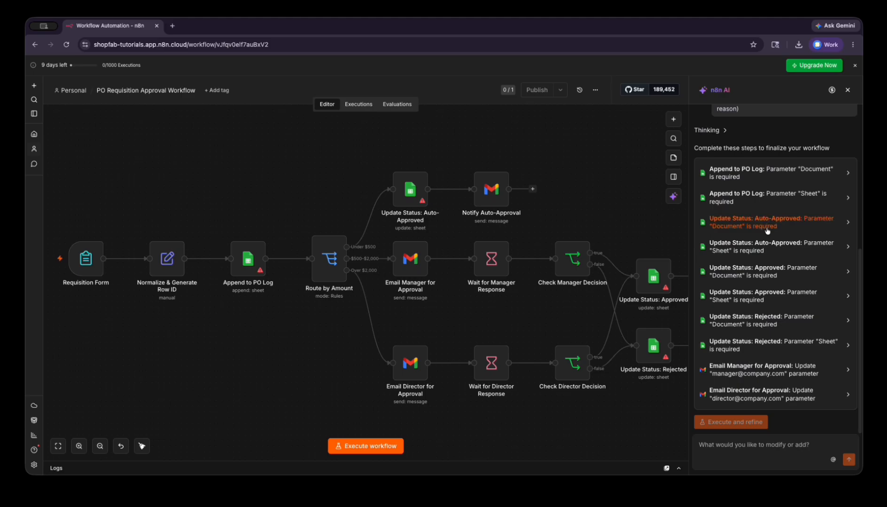
{"action": "scroll", "coordinate": [573, 338], "scroll_direction": "up", "scroll_amount": 5}
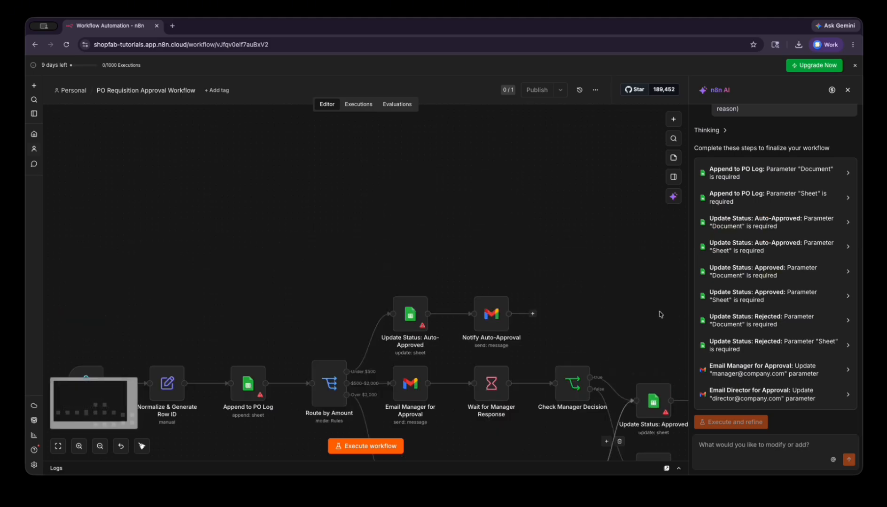
{"action": "scroll", "coordinate": [584, 348], "scroll_direction": "down", "scroll_amount": 3}
{"action": "scroll", "coordinate": [584, 348], "scroll_direction": "down", "scroll_amount": 3}
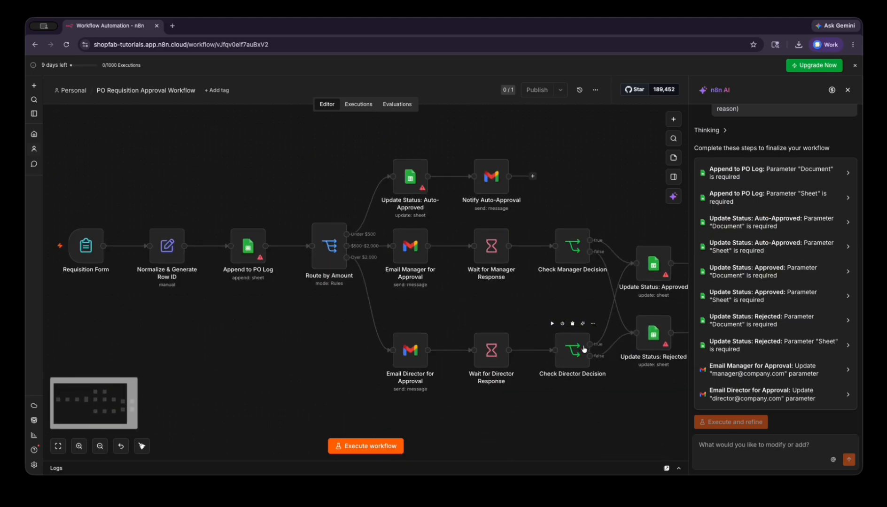
{"action": "scroll", "coordinate": [766, 285], "scroll_direction": "up", "scroll_amount": 5}
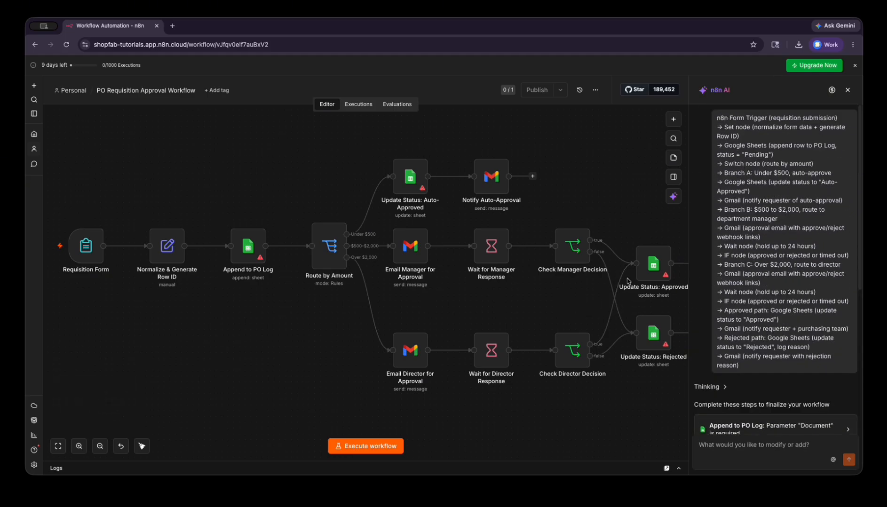
{"action": "scroll", "coordinate": [766, 289], "scroll_direction": "down", "scroll_amount": 5}
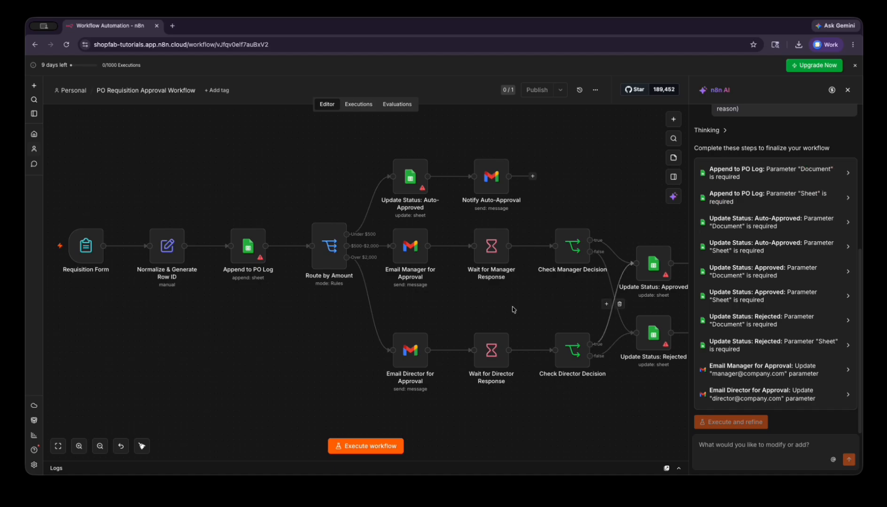
- Reopen the Requisition Form trigger and review its fields down to Amount ($) and Business Justification
{"action": "double_click", "coordinate": [182, 240]}
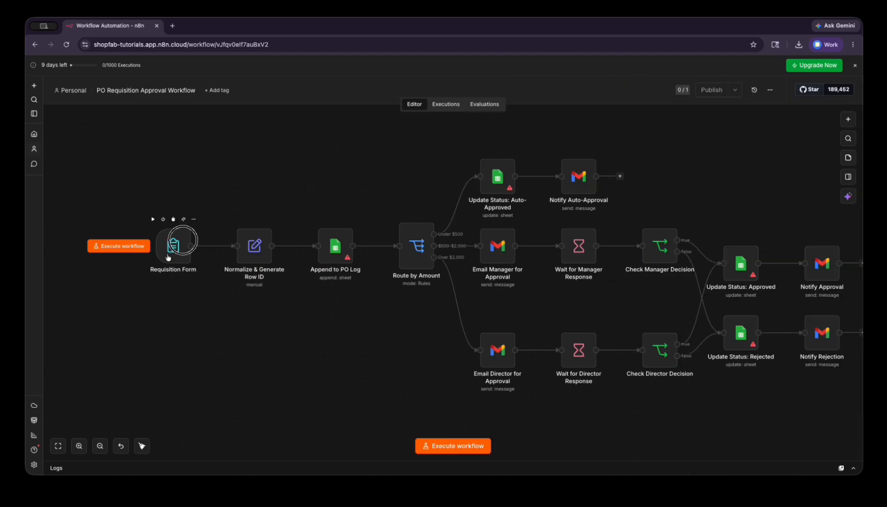
{"action": "left_click", "coordinate": [168, 256]}
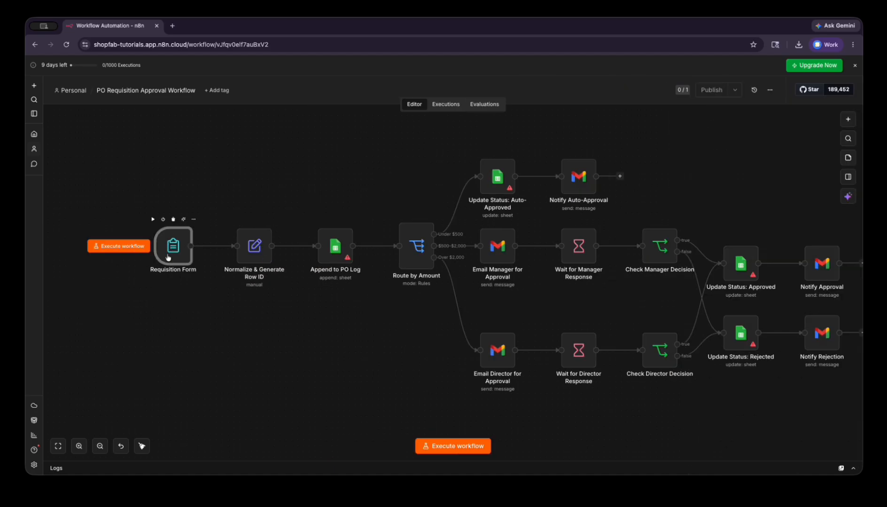
{"action": "double_click", "coordinate": [168, 256]}
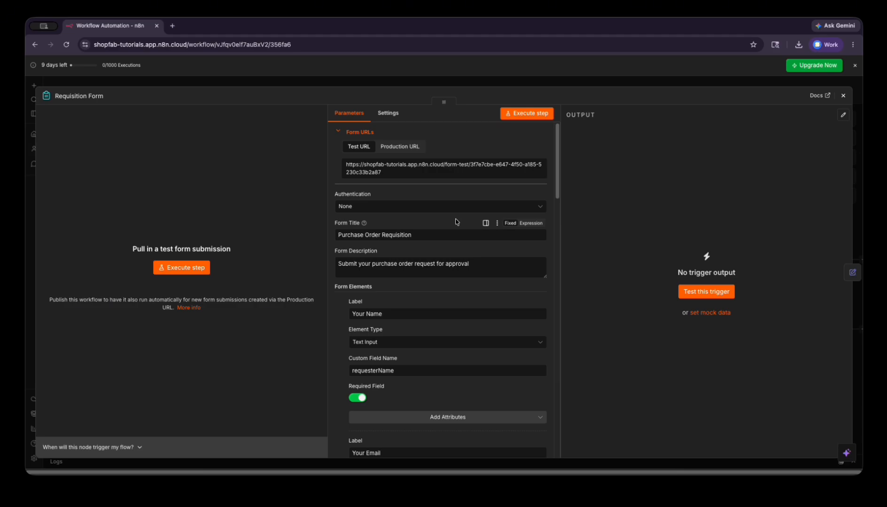
{"action": "scroll", "coordinate": [455, 222], "scroll_direction": "down", "scroll_amount": 5}
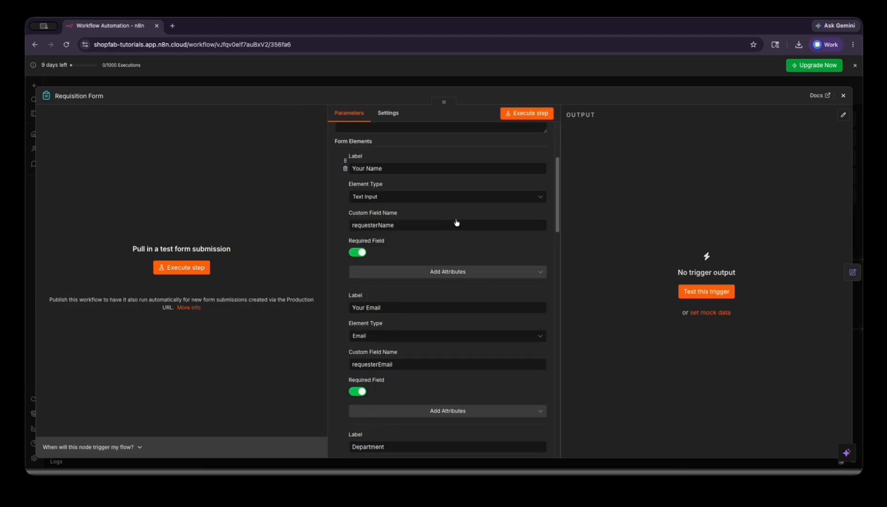
{"action": "scroll", "coordinate": [455, 221], "scroll_direction": "up", "scroll_amount": 2}
{"action": "scroll", "coordinate": [457, 221], "scroll_direction": "down", "scroll_amount": 4}
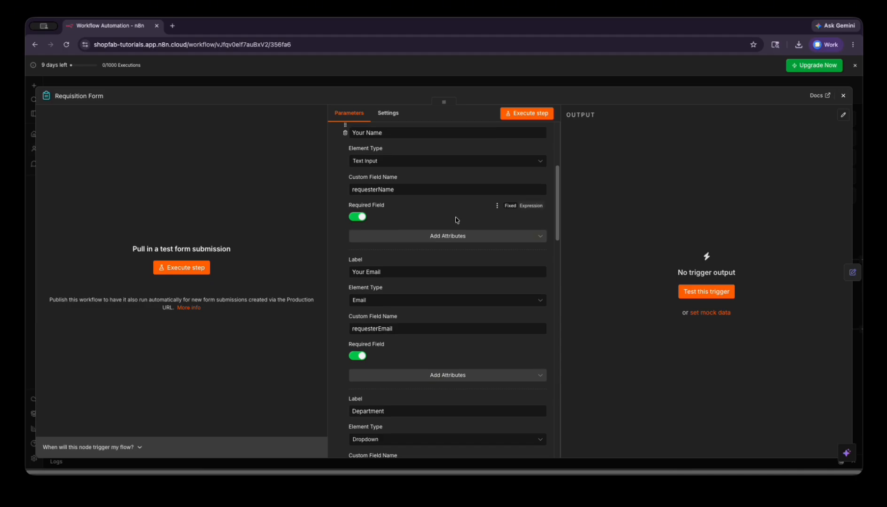
{"action": "scroll", "coordinate": [456, 220], "scroll_direction": "down", "scroll_amount": 3}
{"action": "scroll", "coordinate": [456, 219], "scroll_direction": "up", "scroll_amount": 4}
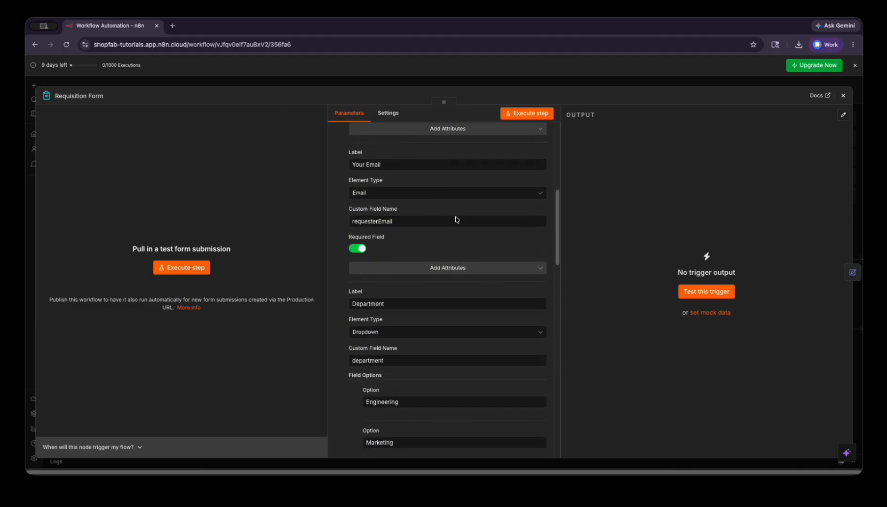
{"action": "scroll", "coordinate": [423, 193], "scroll_direction": "up", "scroll_amount": 1}
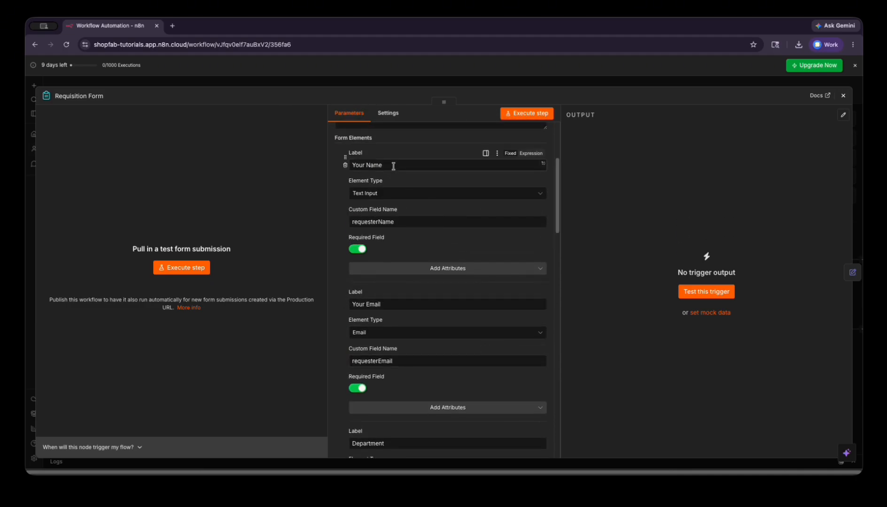
{"action": "scroll", "coordinate": [418, 244], "scroll_direction": "down", "scroll_amount": 5}
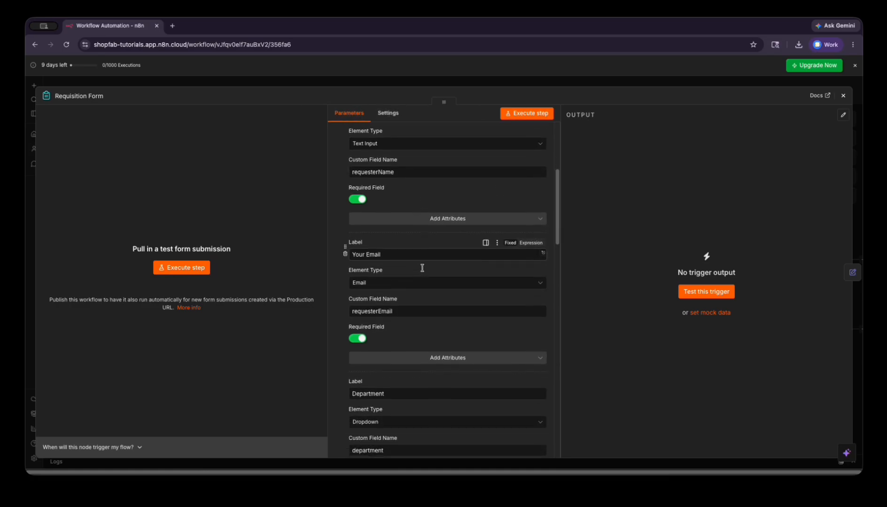
{"action": "scroll", "coordinate": [423, 267], "scroll_direction": "down", "scroll_amount": 10}
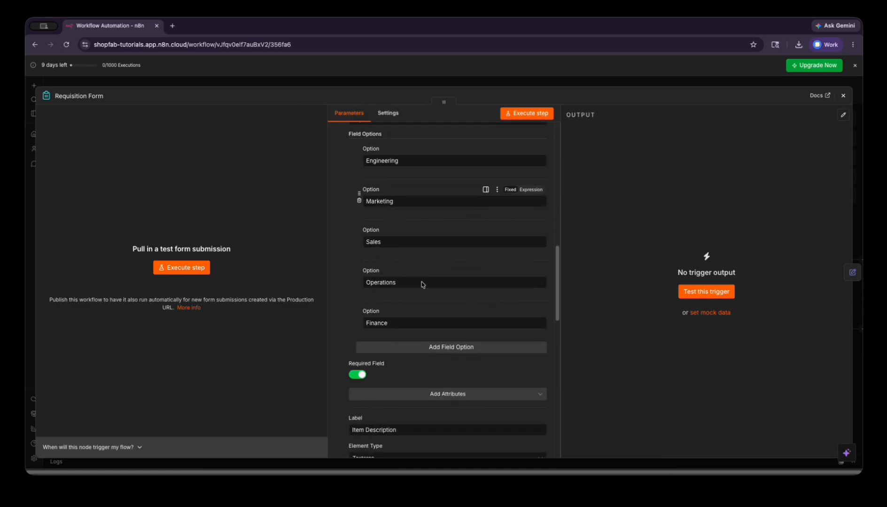
{"action": "scroll", "coordinate": [421, 263], "scroll_direction": "down", "scroll_amount": 2}
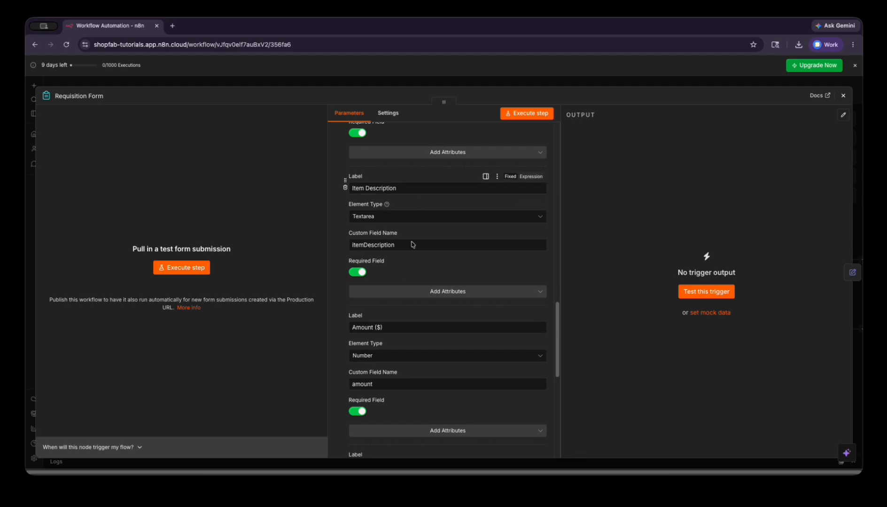
{"action": "scroll", "coordinate": [408, 328], "scroll_direction": "down", "scroll_amount": 5}
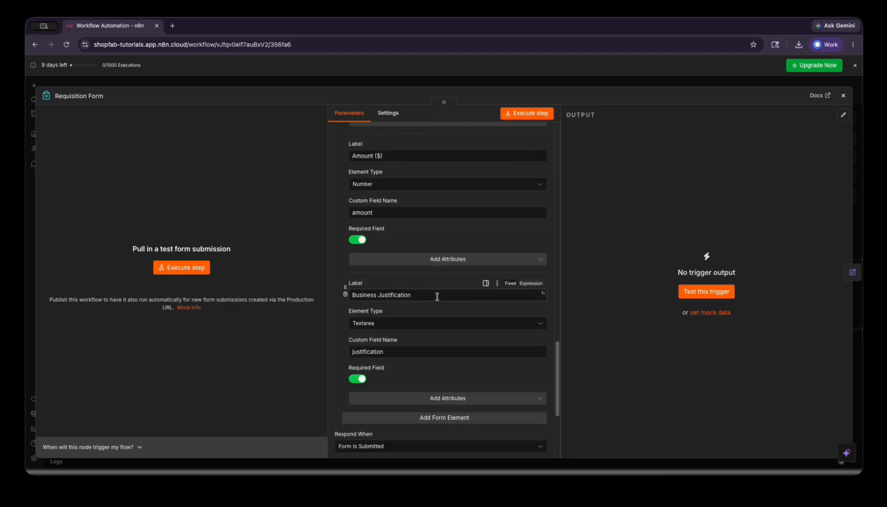
{"action": "scroll", "coordinate": [434, 296], "scroll_direction": "down", "scroll_amount": 3}
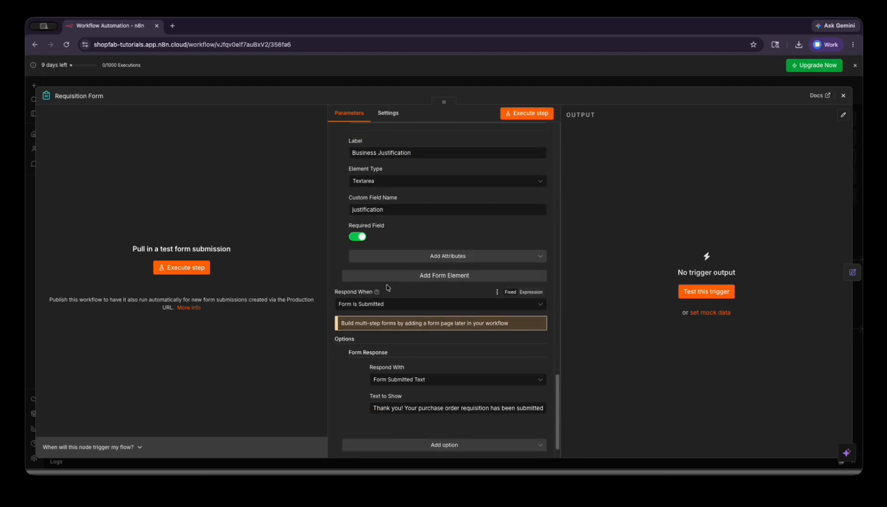
- Add a new form element, then remove it, leaving the form fields unchanged
{"action": "left_click", "coordinate": [418, 278]}
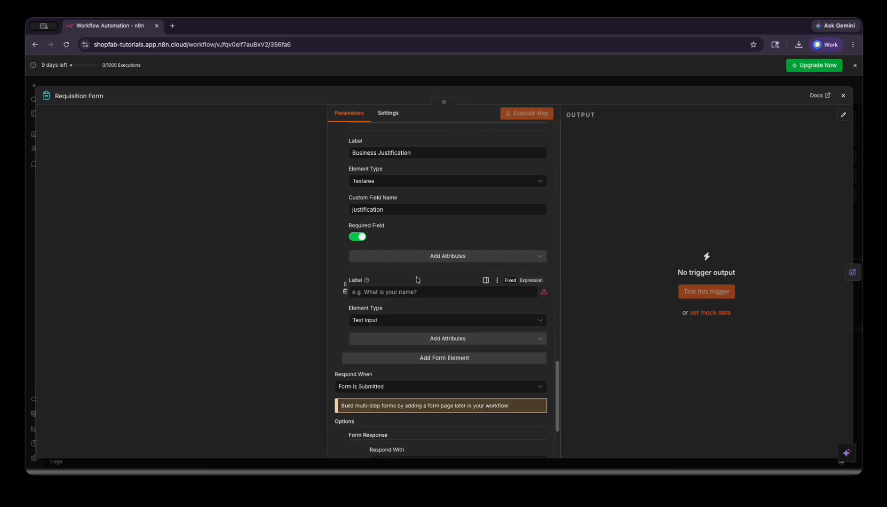
{"action": "left_click", "coordinate": [393, 292]}
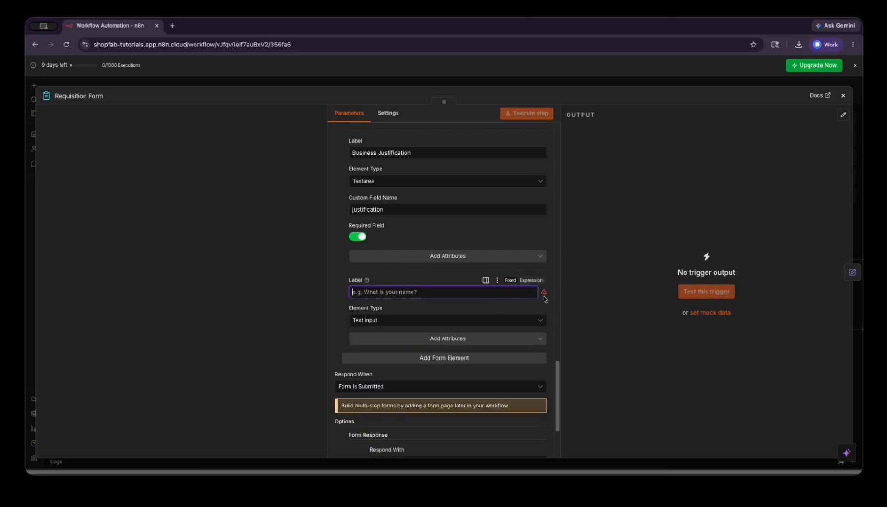
{"action": "left_click", "coordinate": [345, 293]}
{"action": "scroll", "coordinate": [468, 291], "scroll_direction": "up", "scroll_amount": 3}
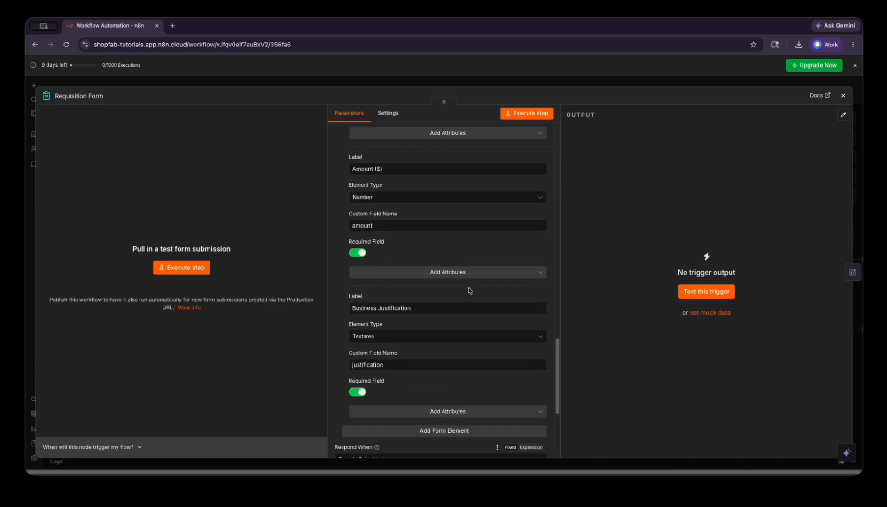
{"action": "scroll", "coordinate": [460, 308], "scroll_direction": "down", "scroll_amount": 4}
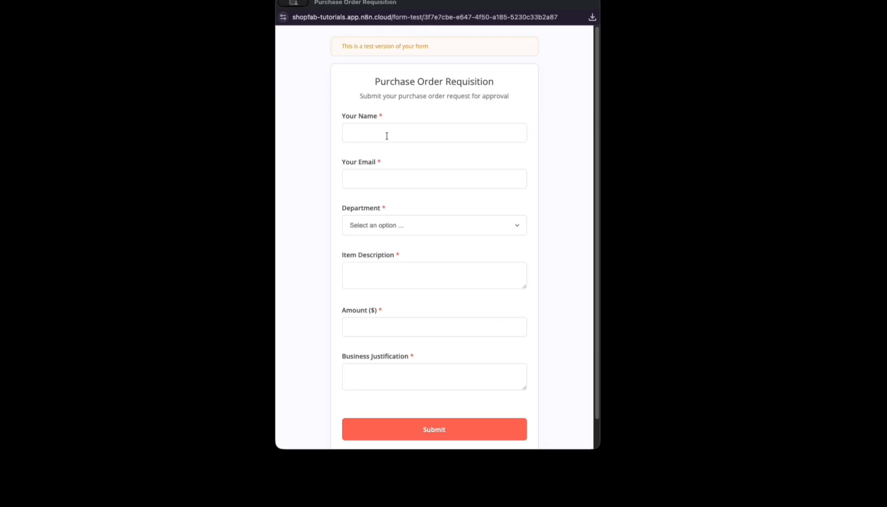
- Start the form test and fill in a test name, test e-mail, Marketing department and item 'Test Equi'
{"action": "left_click", "coordinate": [386, 134]}
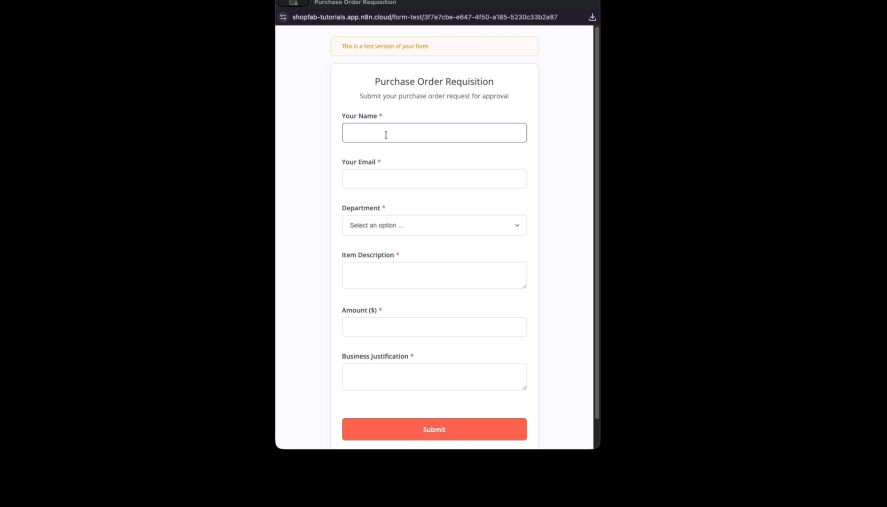
{"action": "type", "text": "Test Auto Approve"}
{"action": "key", "text": "Tab"}
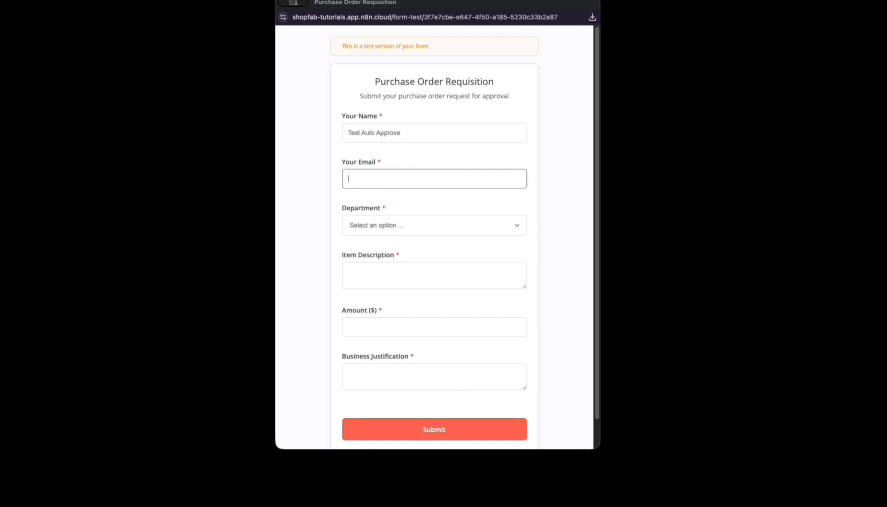
{"action": "type", "text": "auto@email.com"}
{"action": "key", "text": "Tab"}
{"action": "key", "text": "m"}
{"action": "left_click", "coordinate": [392, 281]}
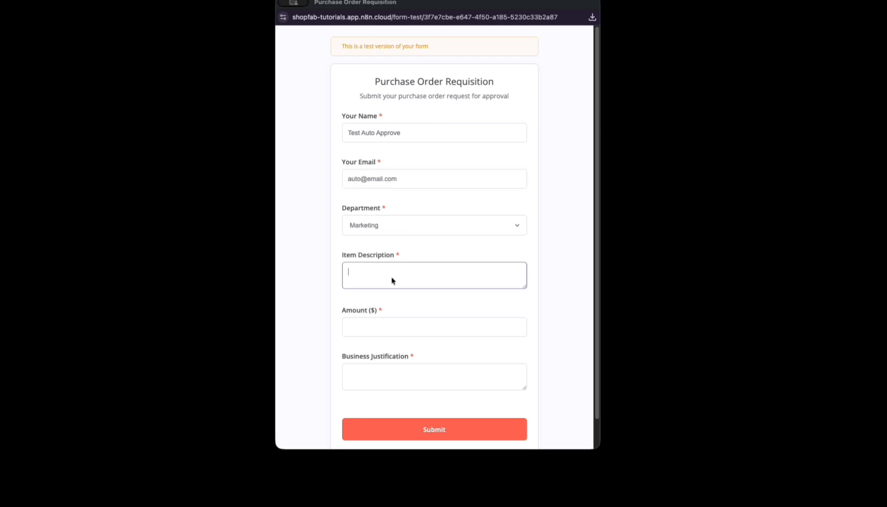
{"action": "type", "text": "Test Equi"}
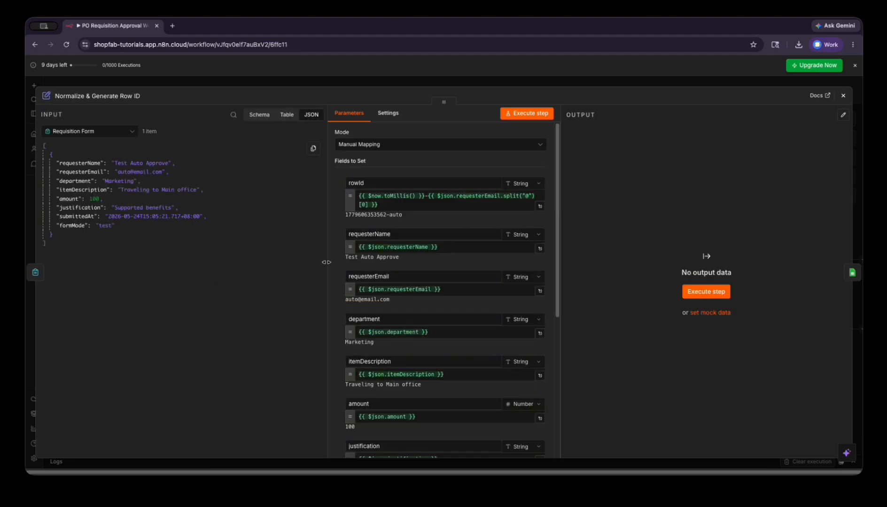
- Check the Requisition Form output, noting the requesterName field, and return to Normalize & Generate Row ID
{"action": "scroll", "coordinate": [431, 289], "scroll_direction": "down", "scroll_amount": 5}
{"action": "scroll", "coordinate": [336, 194], "scroll_direction": "up", "scroll_amount": 5}
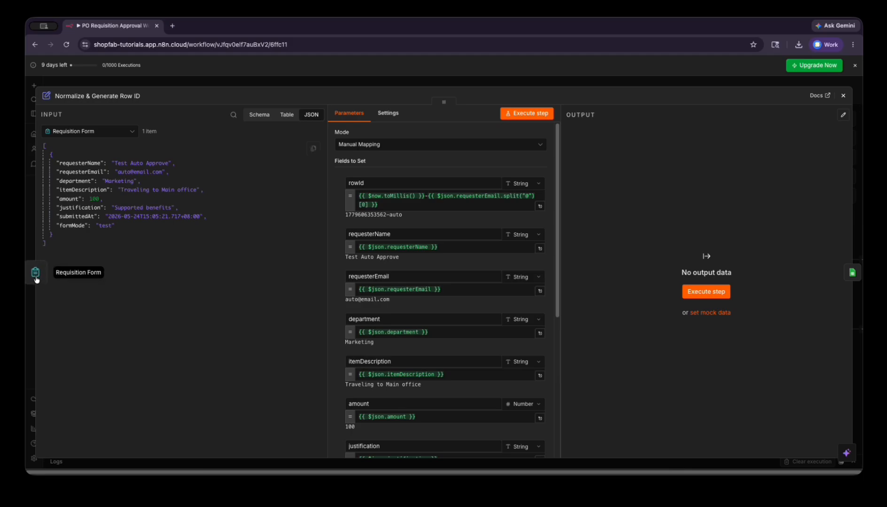
{"action": "left_click", "coordinate": [35, 273]}
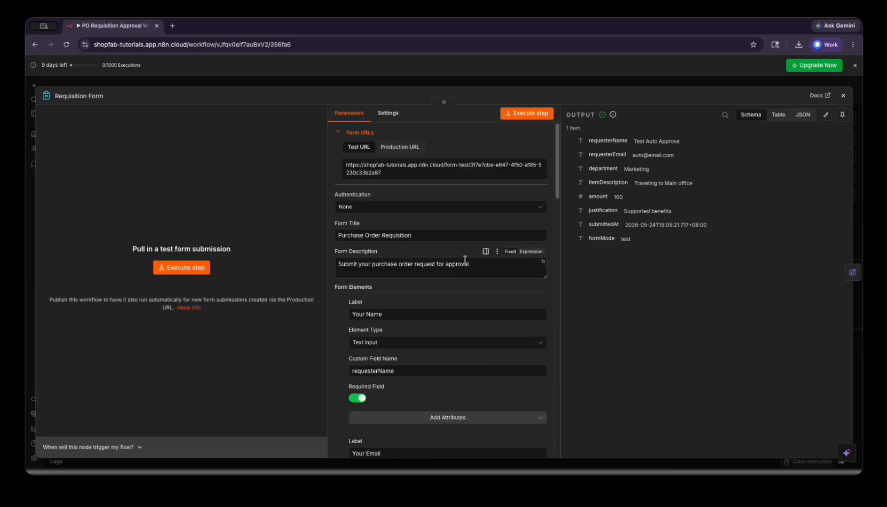
{"action": "scroll", "coordinate": [496, 292], "scroll_direction": "down", "scroll_amount": 2}
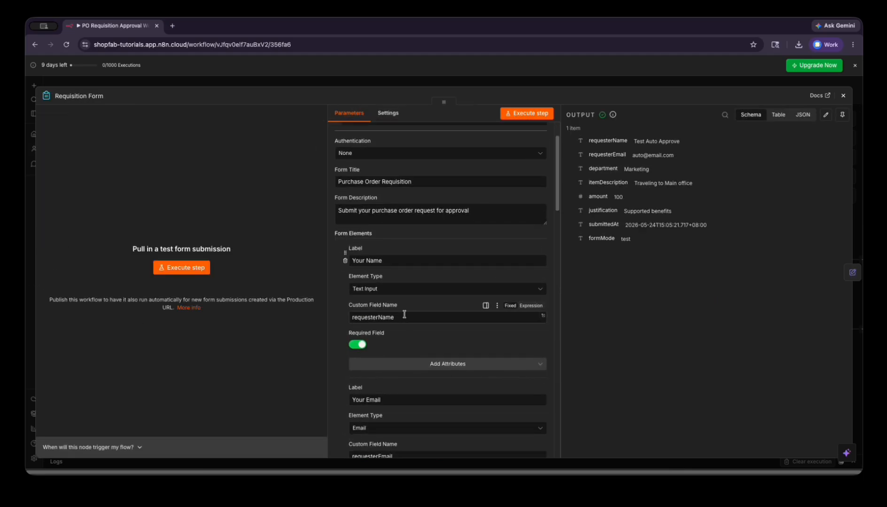
{"action": "left_click_drag", "start_coordinate": [400, 306], "coordinate": [354, 307]}
{"action": "left_click", "coordinate": [852, 272]}
- Run Normalize & Generate Row ID to produce the row ID and Pending status
{"action": "left_click_drag", "start_coordinate": [558, 209], "coordinate": [559, 363]}
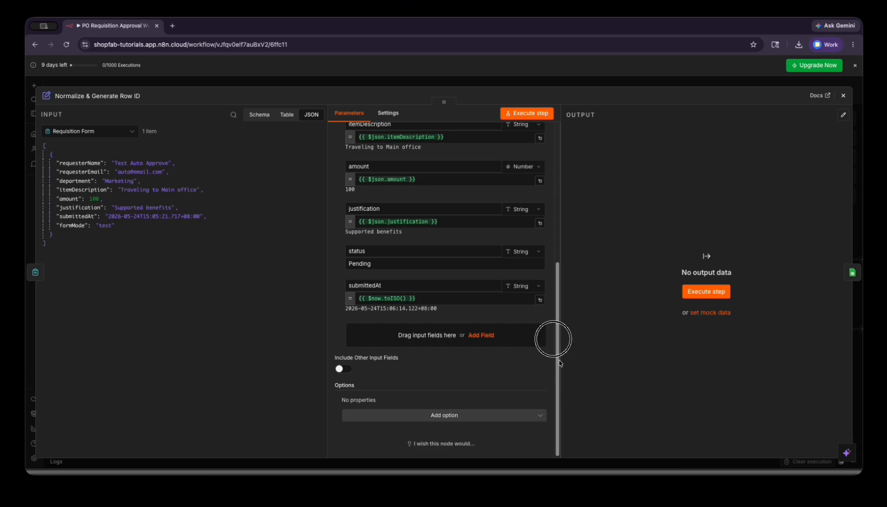
{"action": "left_click_drag", "start_coordinate": [560, 363], "coordinate": [555, 180]}
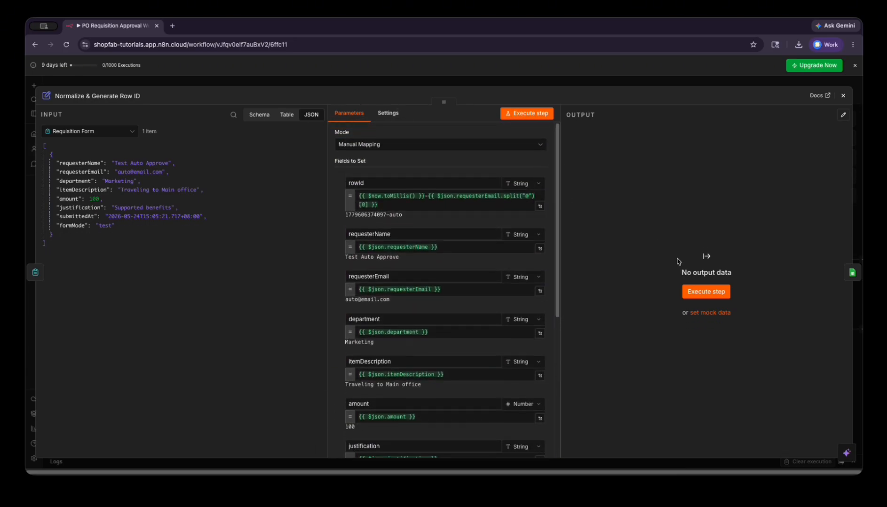
{"action": "left_click", "coordinate": [696, 294]}
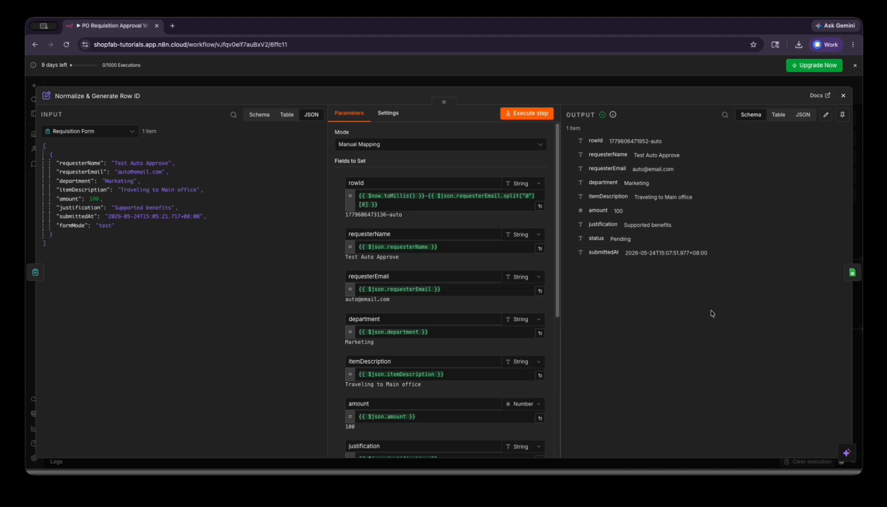
{"action": "left_click", "coordinate": [852, 272]}
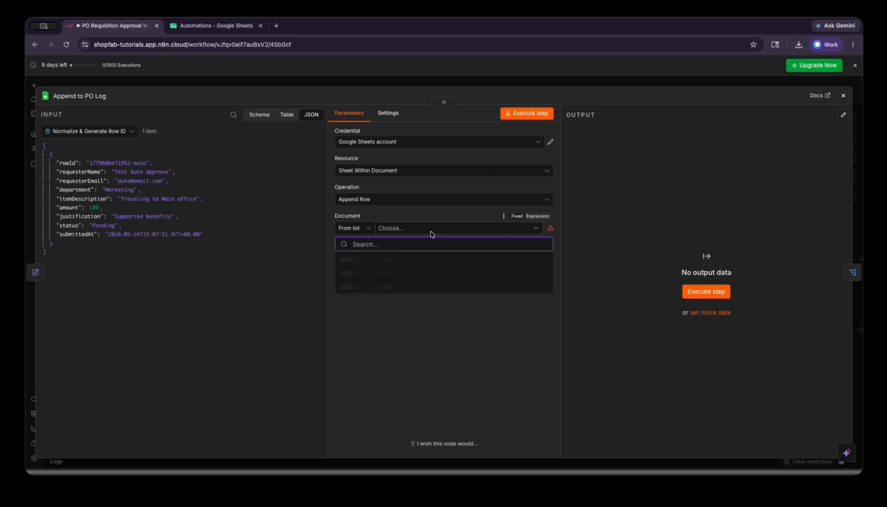
- Point Append to PO Log at the Automations spreadsheet, sheet PO Log
{"action": "type", "text": "automa"}
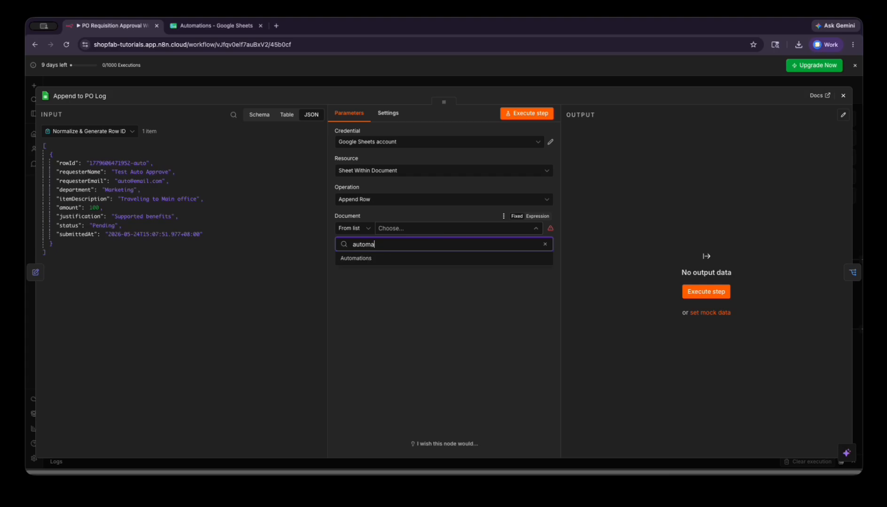
{"action": "left_click", "coordinate": [412, 261]}
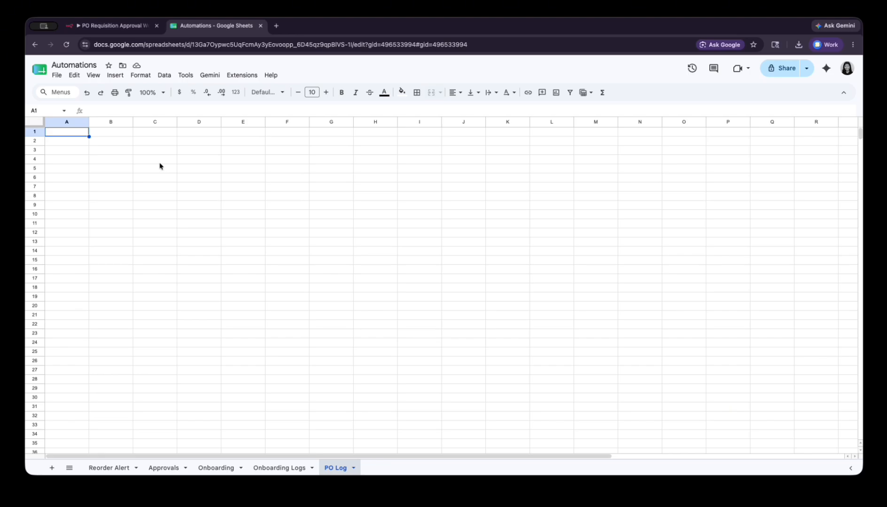
{"action": "left_click", "coordinate": [113, 25]}
{"action": "left_click", "coordinate": [402, 260]}
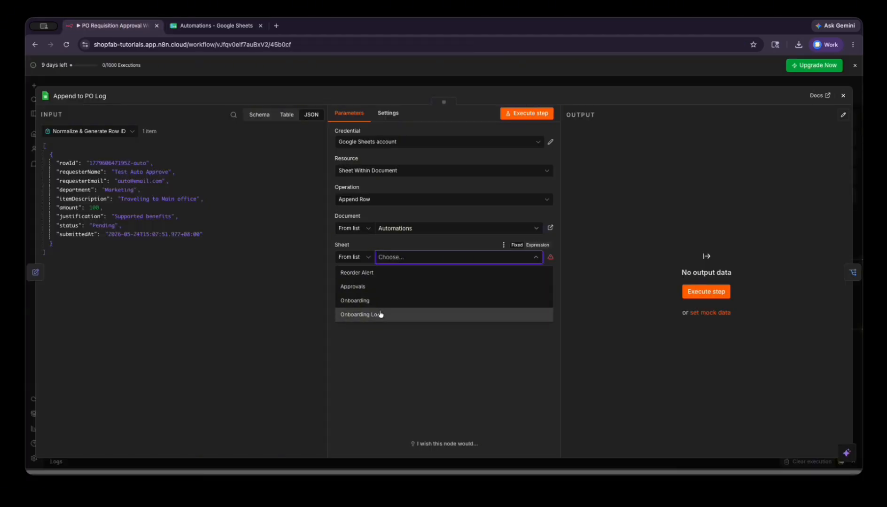
{"action": "left_click", "coordinate": [429, 230]}
{"action": "left_click", "coordinate": [408, 259]}
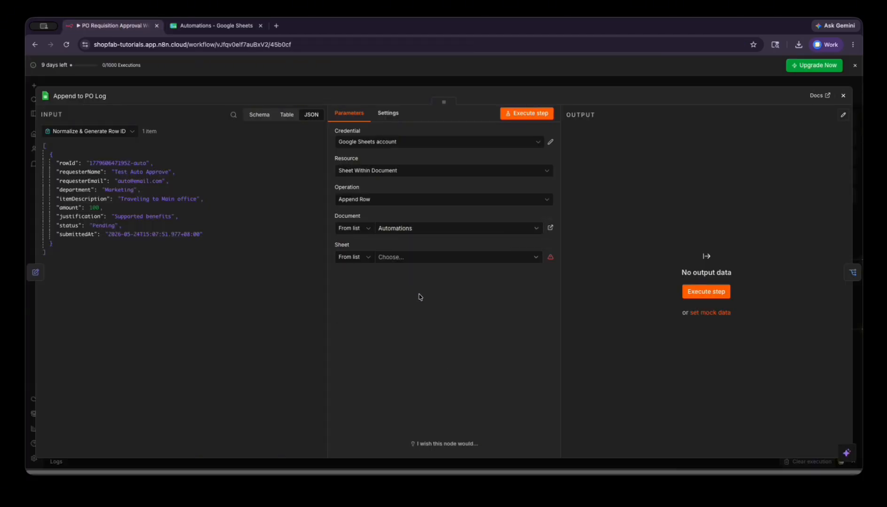
{"action": "left_click", "coordinate": [422, 257]}
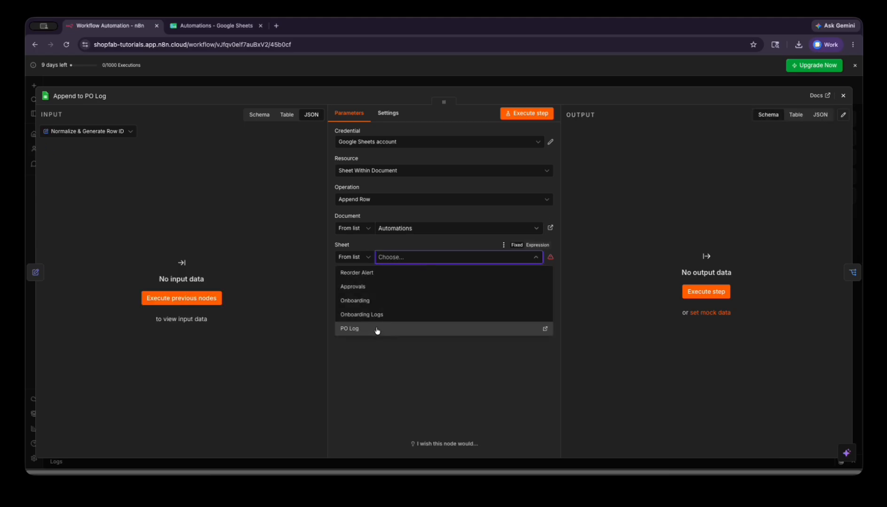
{"action": "left_click", "coordinate": [376, 331]}
- Set column mapping to Map Automatically and run the step to append the row
{"action": "left_click", "coordinate": [432, 285]}
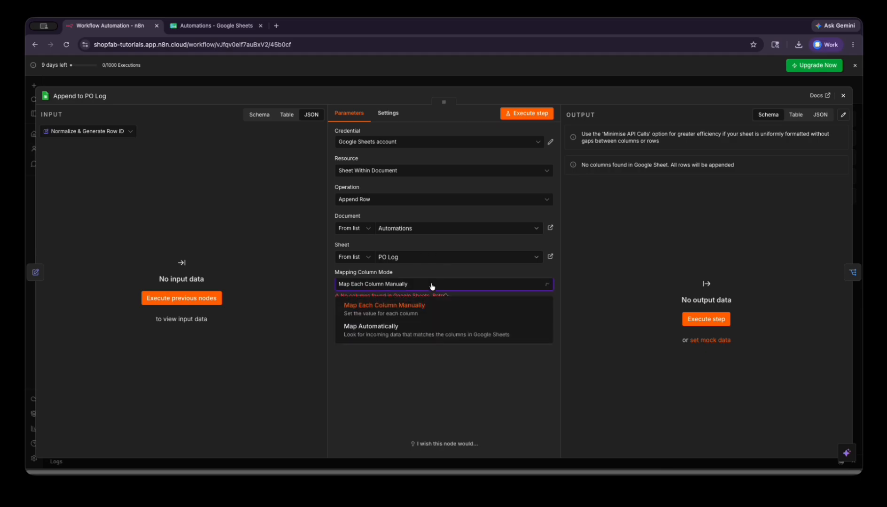
{"action": "left_click", "coordinate": [394, 330]}
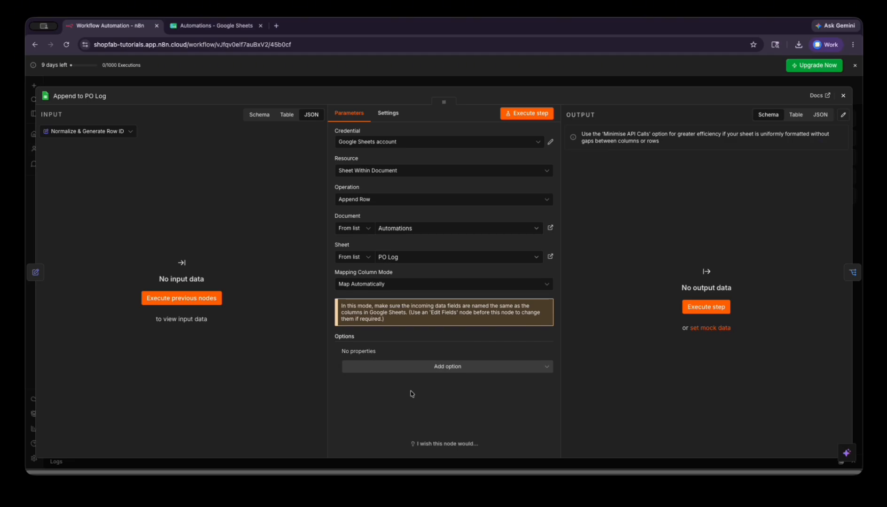
{"action": "left_click", "coordinate": [437, 284]}
{"action": "left_click", "coordinate": [422, 302]}
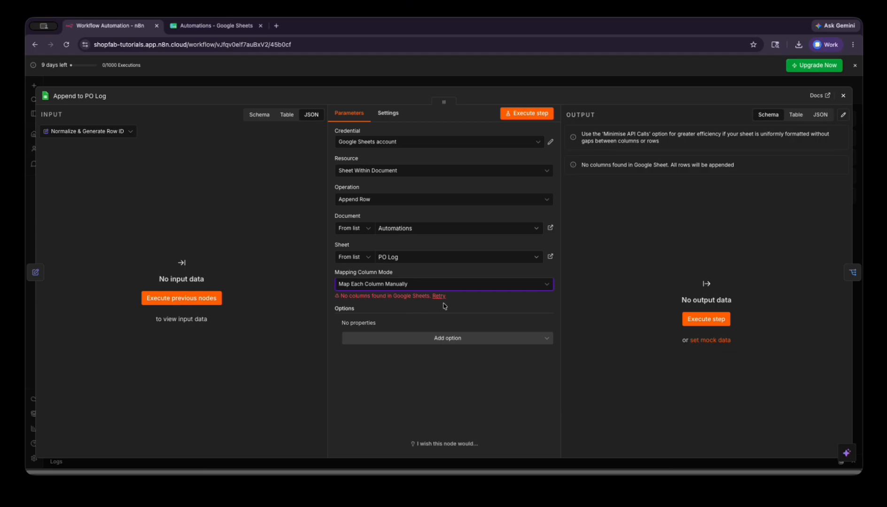
{"action": "left_click", "coordinate": [419, 284]}
{"action": "left_click", "coordinate": [486, 323]}
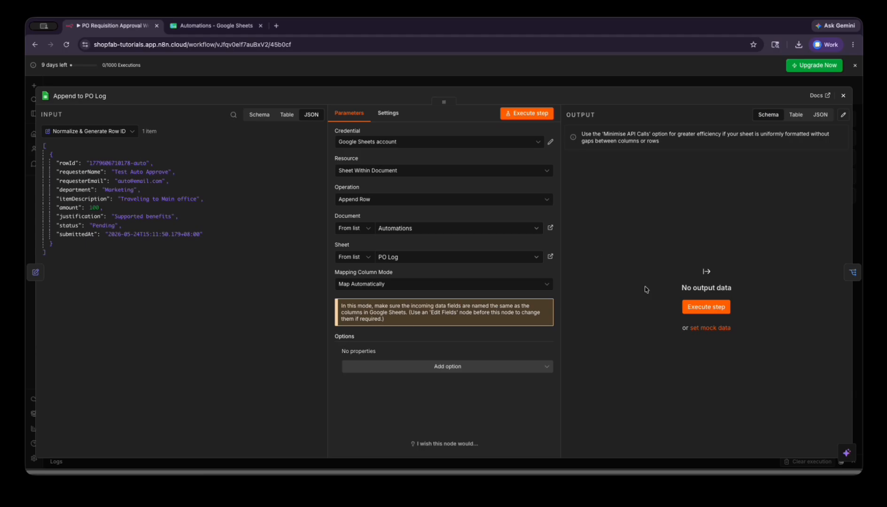
{"action": "left_click", "coordinate": [691, 309]}
- In the PO Log sheet, check headers rowId, requesterName, requesterEmail and department
{"action": "left_click", "coordinate": [205, 28]}
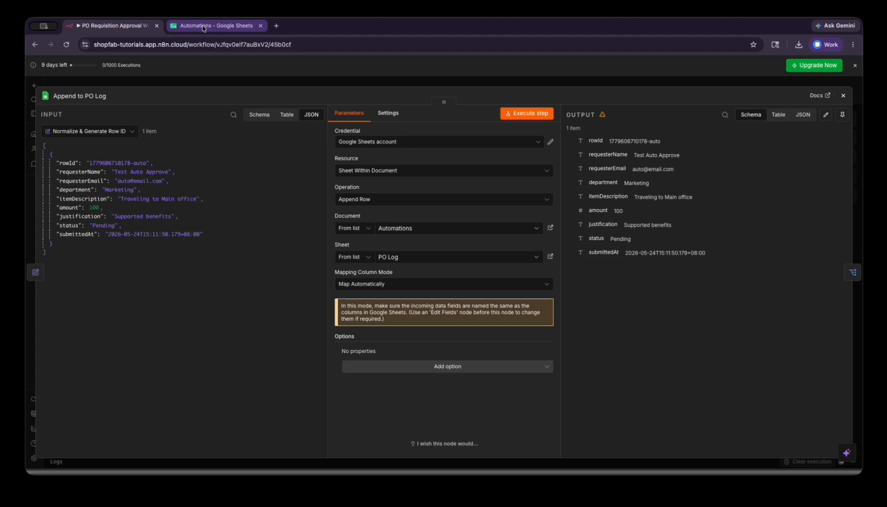
{"action": "left_click", "coordinate": [202, 26]}
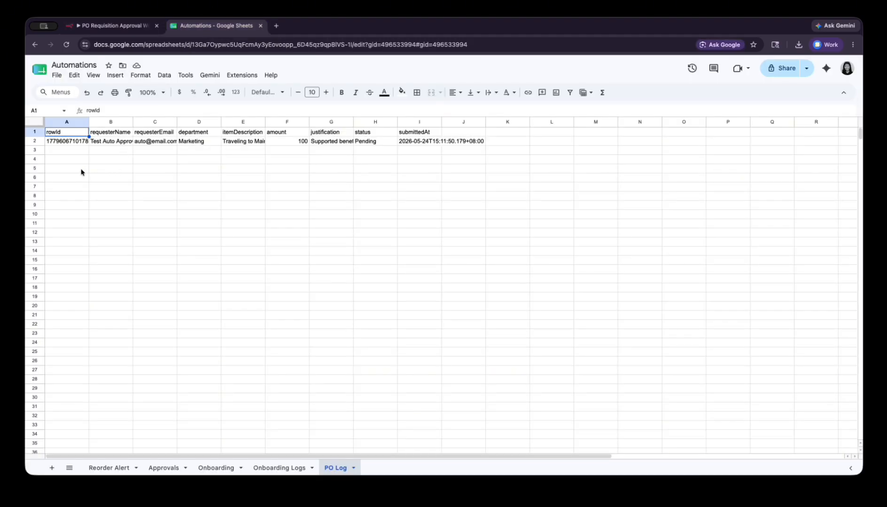
{"action": "left_click", "coordinate": [78, 151]}
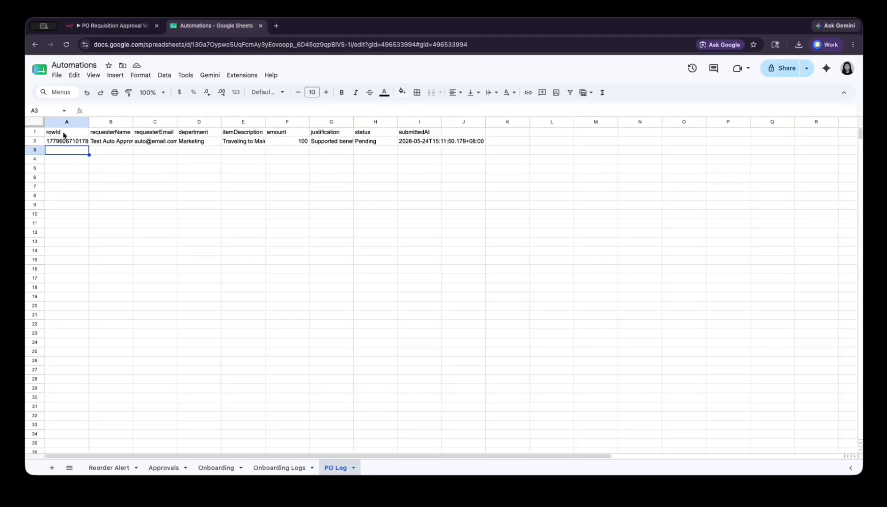
{"action": "left_click", "coordinate": [66, 134]}
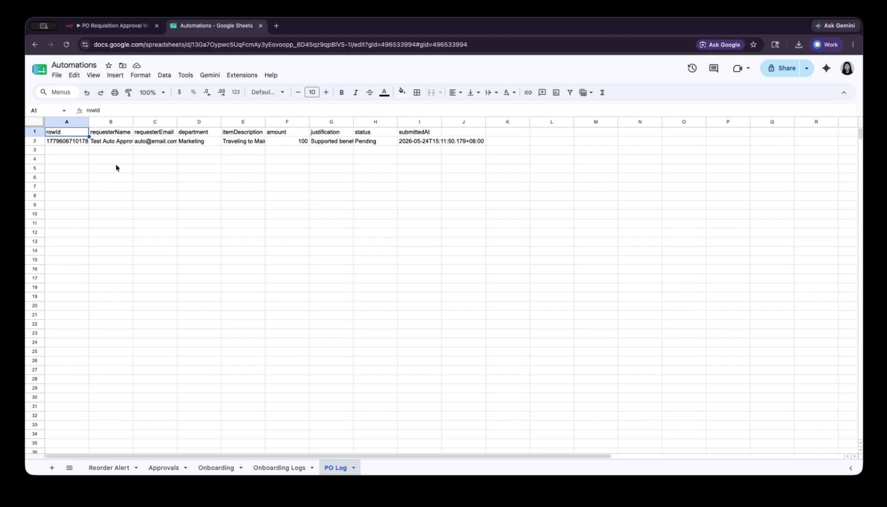
{"action": "left_click", "coordinate": [120, 133]}
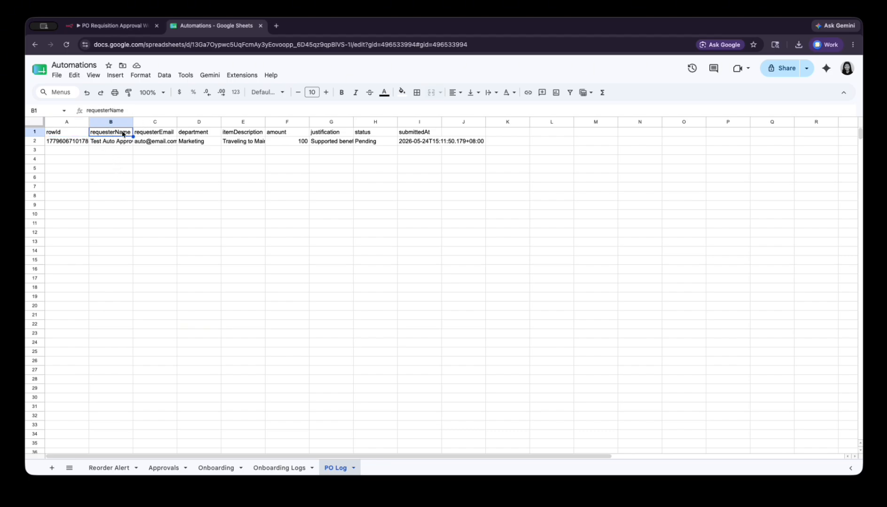
{"action": "left_click", "coordinate": [162, 133]}
{"action": "left_click", "coordinate": [206, 134]}
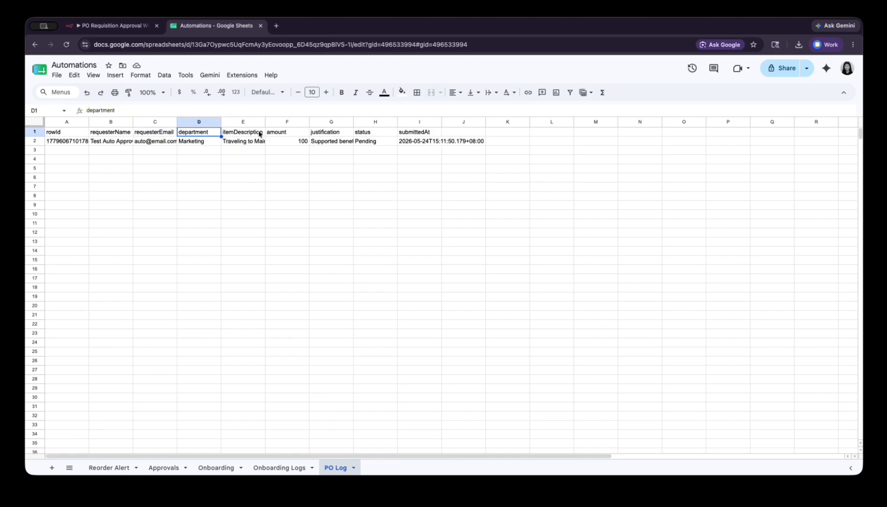
- Check headers itemDescription, amount, justification, status and submittedAt, then go back to n8n
{"action": "left_click", "coordinate": [261, 134]}
{"action": "left_click", "coordinate": [287, 133]}
{"action": "left_click", "coordinate": [338, 135]}
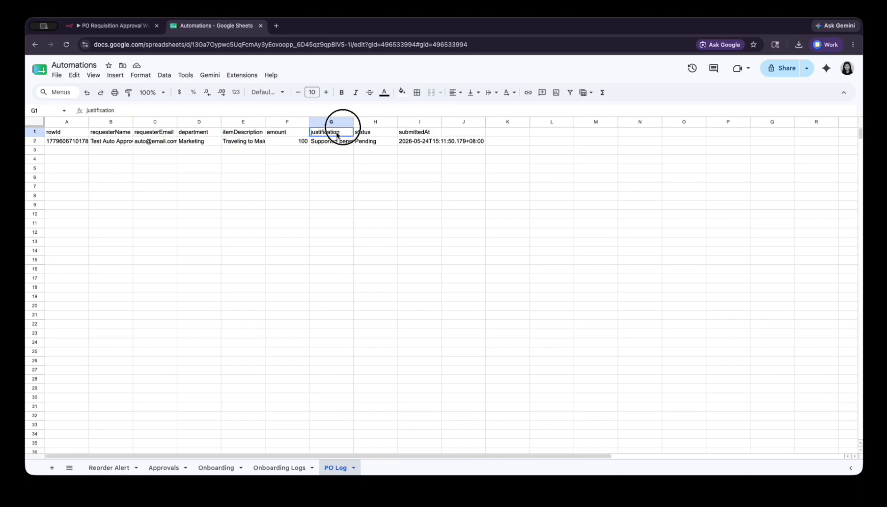
{"action": "left_click", "coordinate": [368, 134]}
{"action": "left_click", "coordinate": [416, 135]}
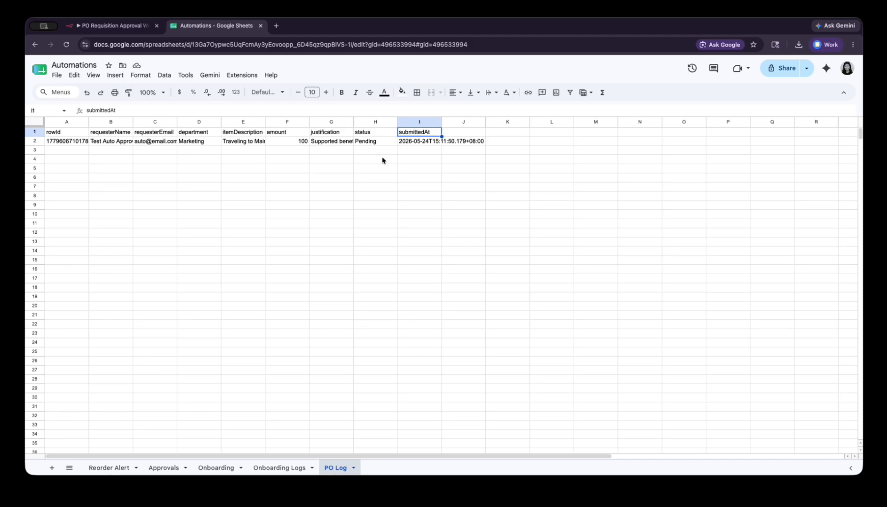
{"action": "left_click", "coordinate": [113, 25]}
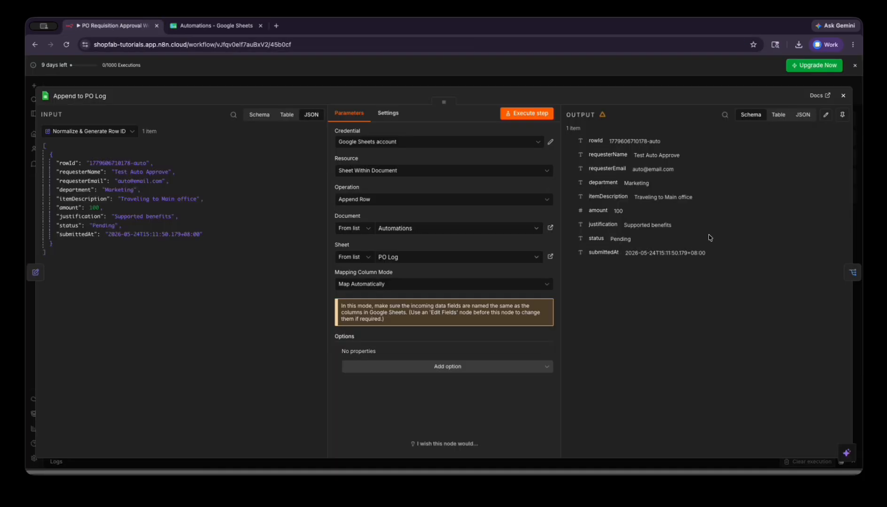
- Move on to Route by Amount with the logged requisition, then close the panel
{"action": "left_click", "coordinate": [851, 275]}
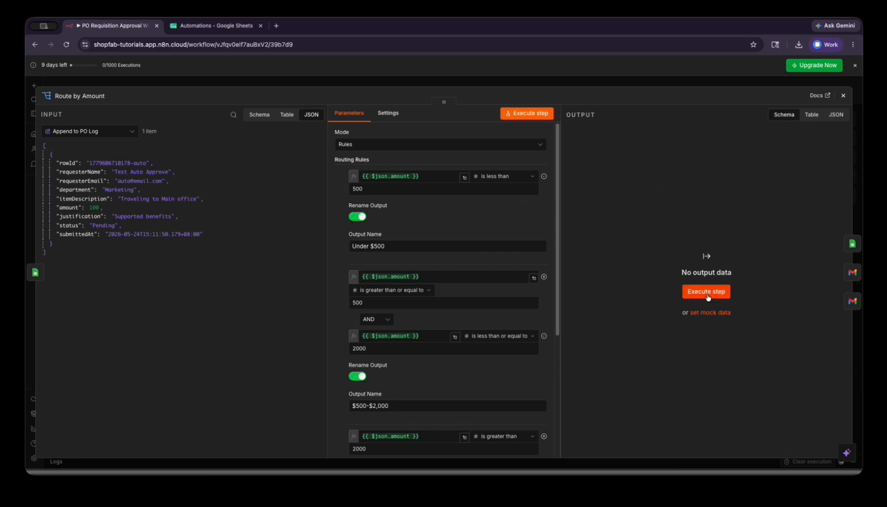
{"action": "left_click_drag", "start_coordinate": [556, 200], "coordinate": [556, 182]}
{"action": "left_click", "coordinate": [843, 96]}
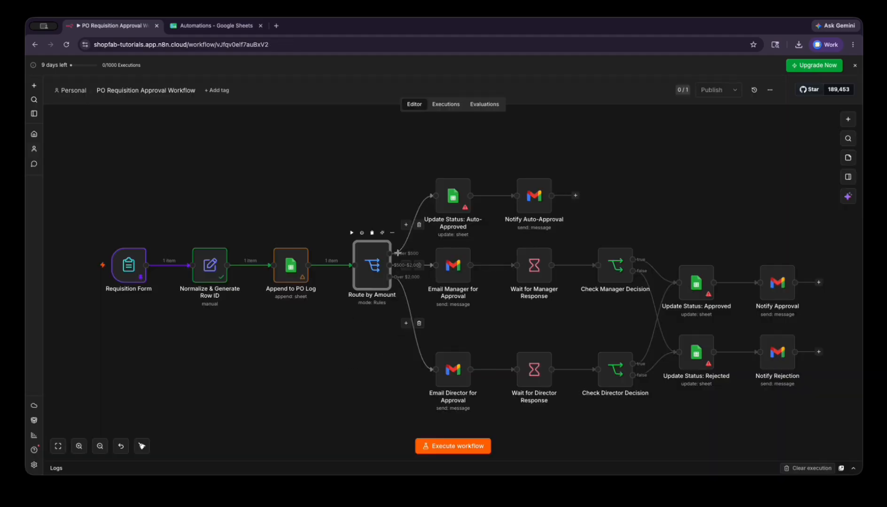
- Review Route by Amount's rules and comparison type for Under $500, $500–$2,000 and over $2,000
{"action": "double_click", "coordinate": [368, 258]}
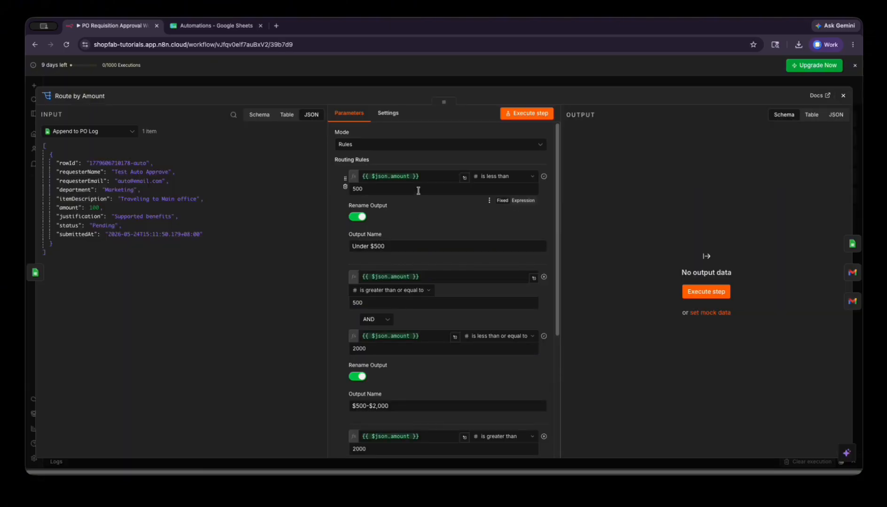
{"action": "scroll", "coordinate": [446, 223], "scroll_direction": "down", "scroll_amount": 5}
{"action": "scroll", "coordinate": [448, 224], "scroll_direction": "up", "scroll_amount": 5}
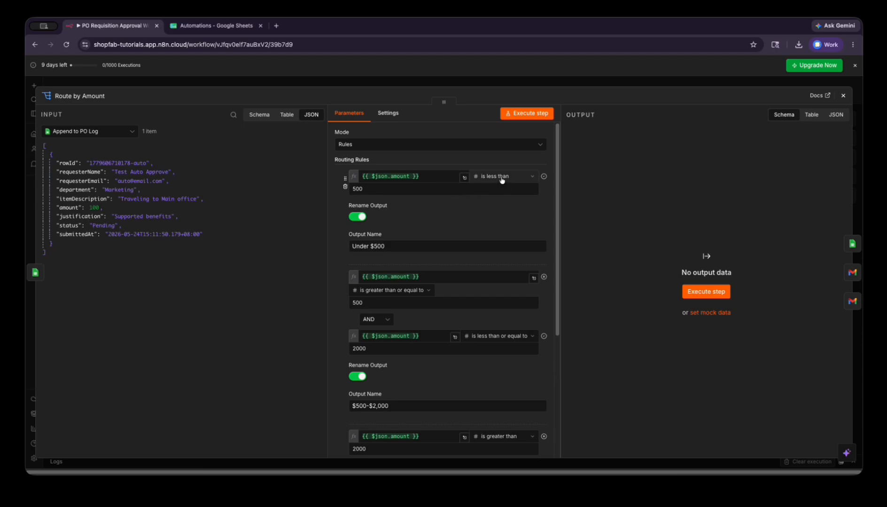
{"action": "left_click", "coordinate": [502, 183]}
{"action": "left_click", "coordinate": [441, 205]}
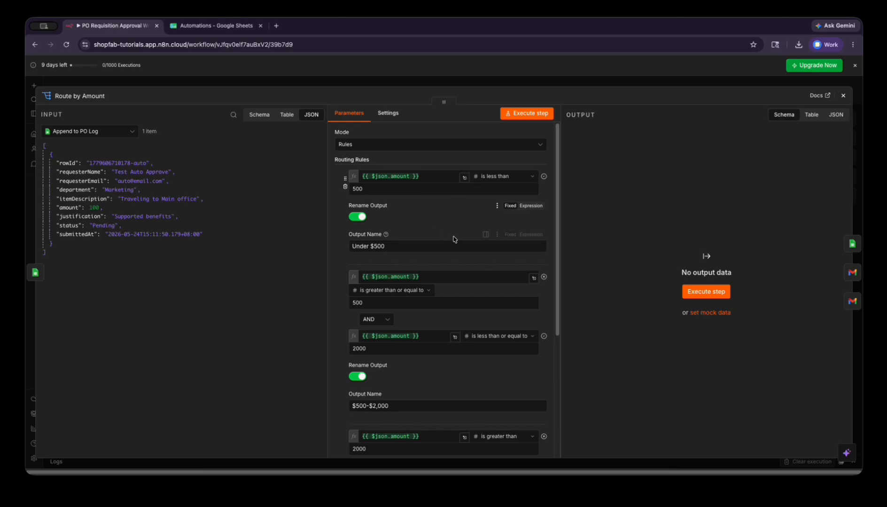
{"action": "scroll", "coordinate": [470, 214], "scroll_direction": "down", "scroll_amount": 3}
{"action": "scroll", "coordinate": [471, 214], "scroll_direction": "down", "scroll_amount": 5}
{"action": "scroll", "coordinate": [463, 211], "scroll_direction": "up", "scroll_amount": 8}
{"action": "left_click", "coordinate": [843, 96]}
- Ask the AI assistant, with Route by Amount as context, for under 1000, 1000–5000, over 5000 thresholds
{"action": "left_click", "coordinate": [848, 197]}
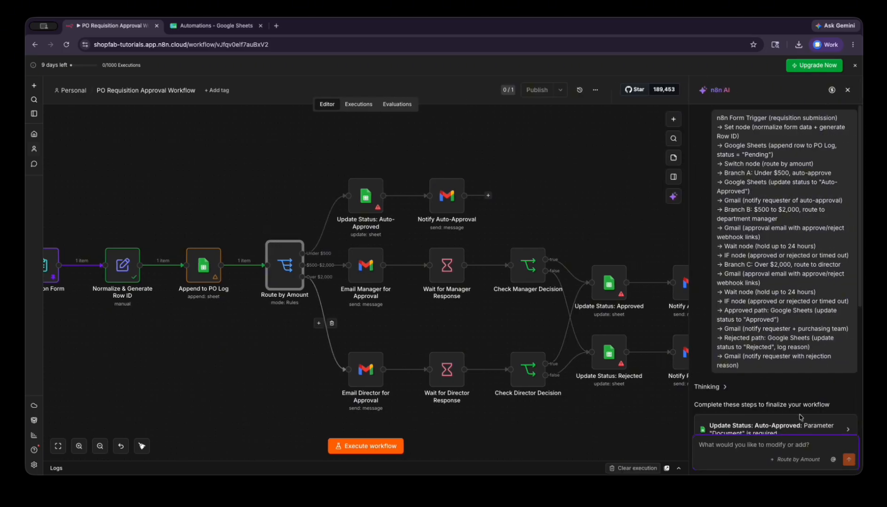
{"action": "left_click", "coordinate": [796, 460]}
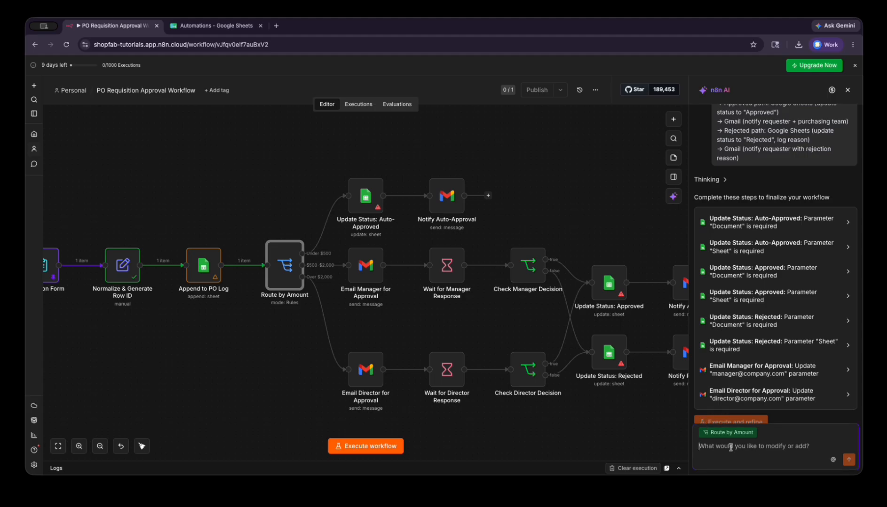
{"action": "type", "text": "Change the ru"}
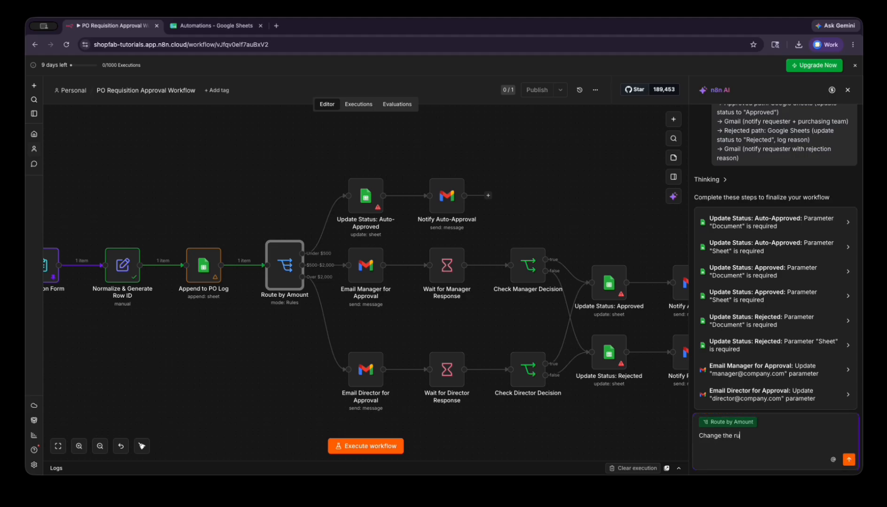
{"action": "type", "text": "les for our auto-approval to be under 1000"}
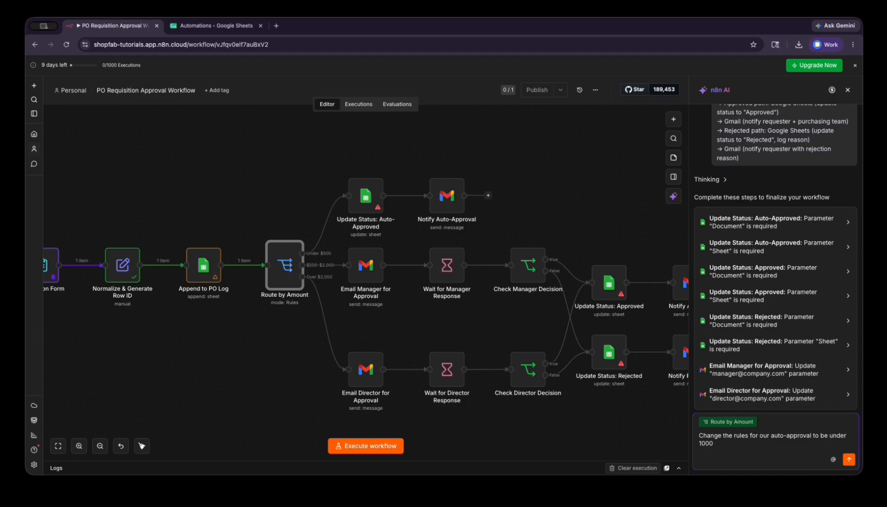
{"action": "type", "text": ", then manager approval would be 100"}
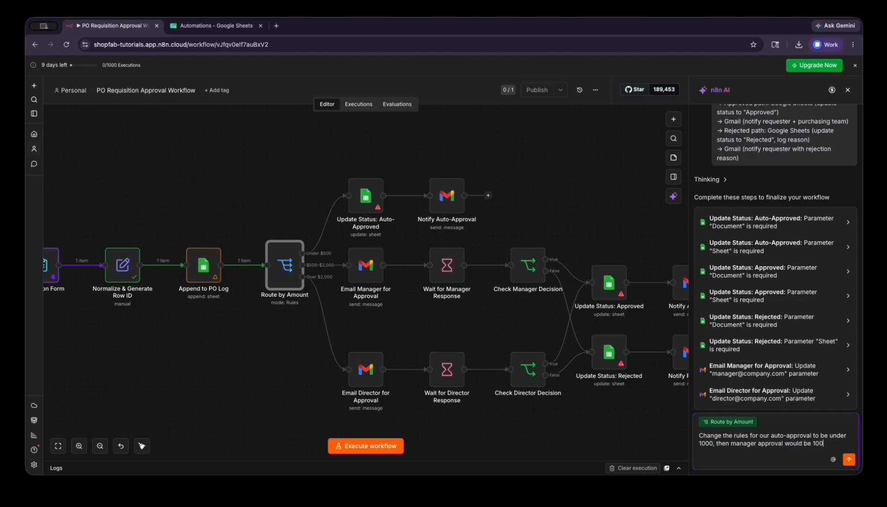
{"action": "type", "text": "0-5000 and direct"}
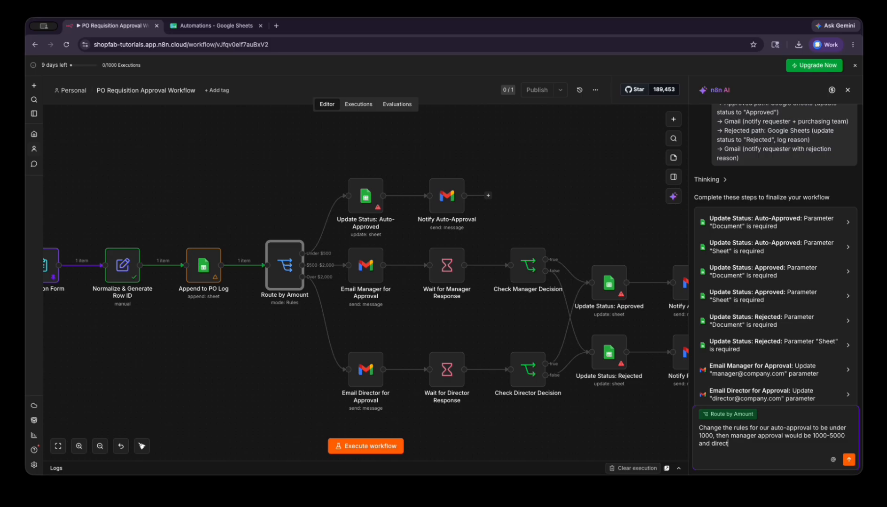
{"action": "type", "text": "or approval is over 5000"}
{"action": "key", "text": "Return"}
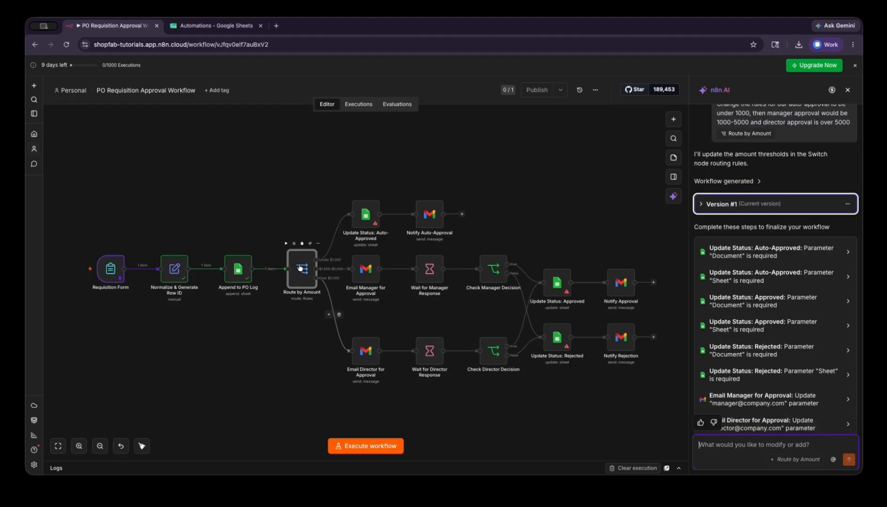
{"action": "scroll", "coordinate": [301, 266], "scroll_direction": "up", "scroll_amount": 3}
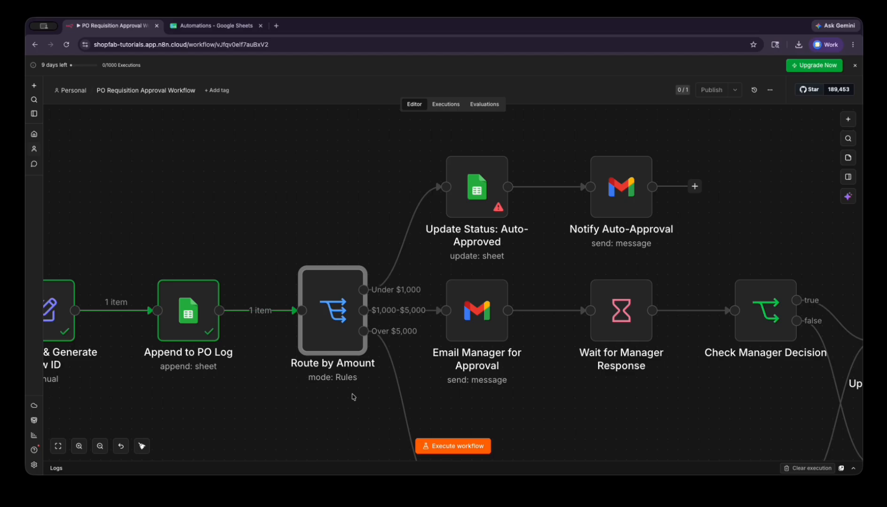
- Run Route by Amount on the $100 test requisition
{"action": "scroll", "coordinate": [354, 397], "scroll_direction": "down", "scroll_amount": 5}
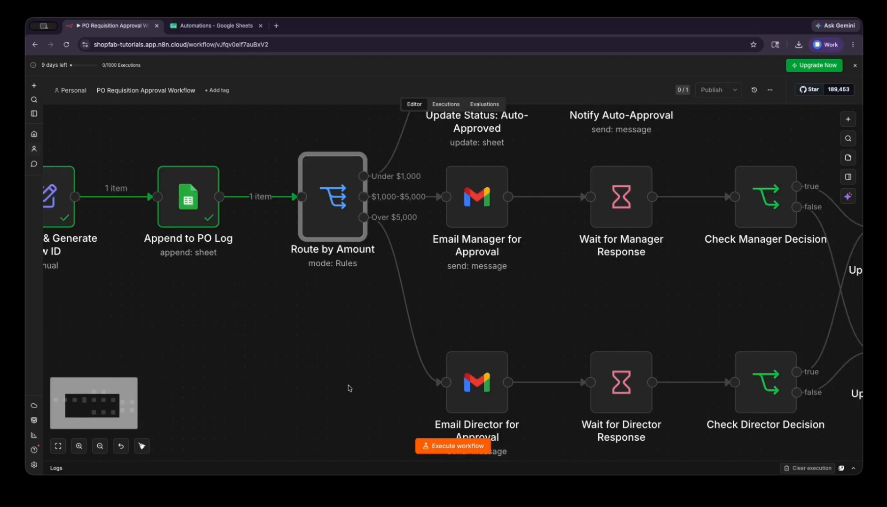
{"action": "scroll", "coordinate": [359, 367], "scroll_direction": "up", "scroll_amount": 3}
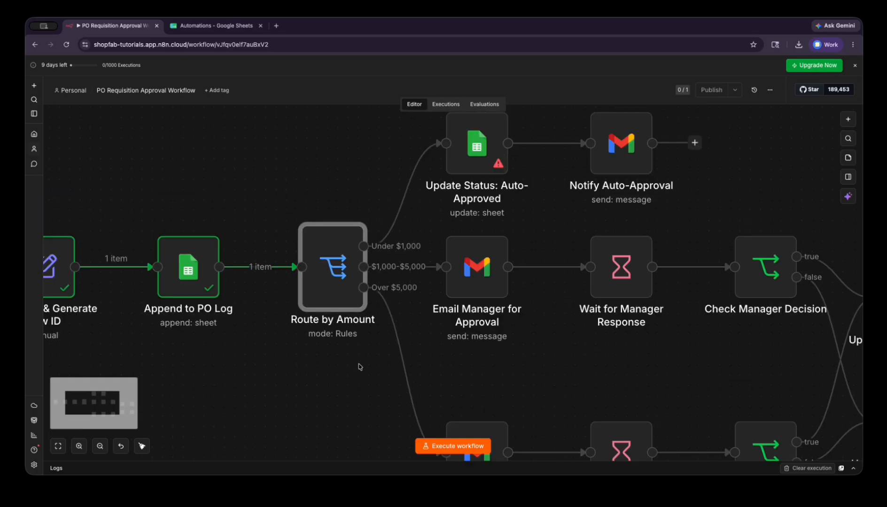
{"action": "double_click", "coordinate": [338, 293]}
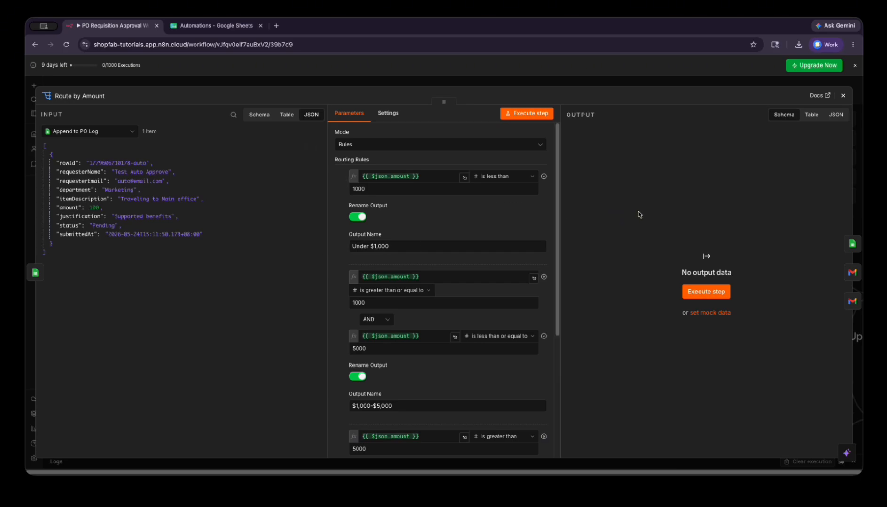
{"action": "left_click", "coordinate": [706, 291]}
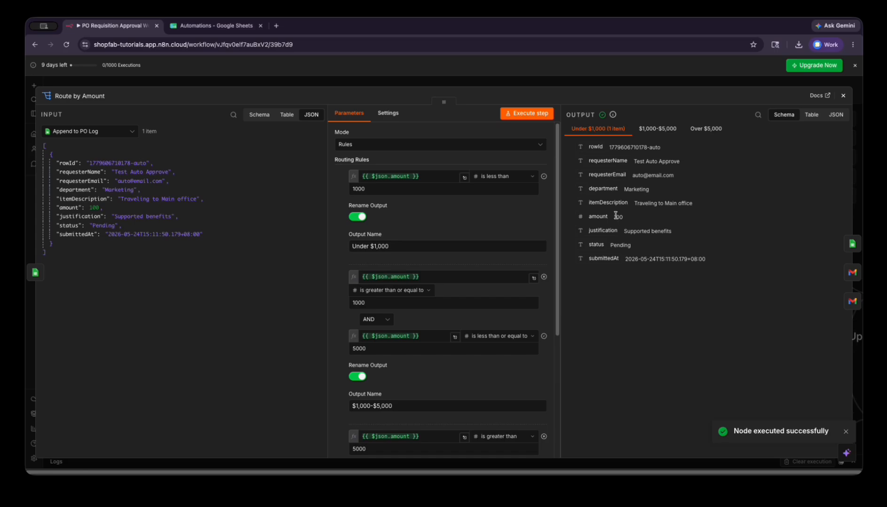
- Confirm the item lands in Under $1,000 while $1,000–$5,000 and Over $5,000 stay empty
{"action": "left_click", "coordinate": [603, 203]}
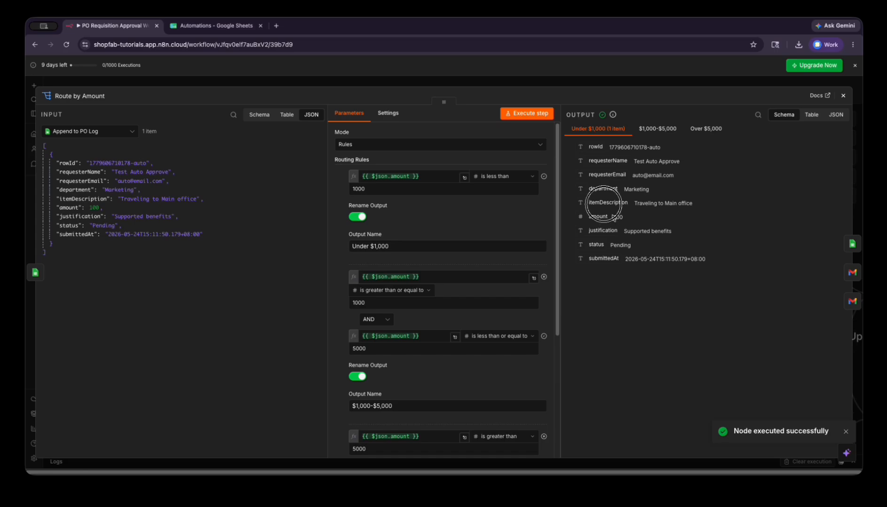
{"action": "left_click", "coordinate": [665, 129]}
{"action": "left_click", "coordinate": [601, 131]}
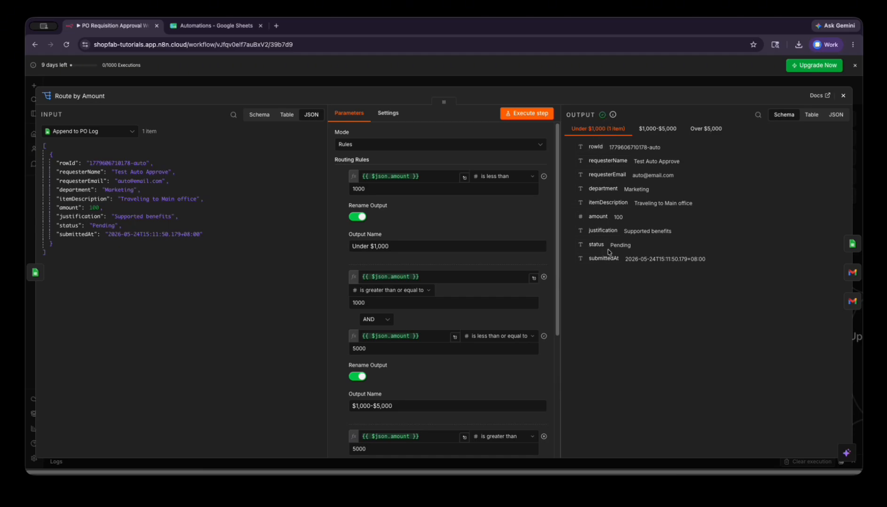
{"action": "left_click", "coordinate": [660, 127]}
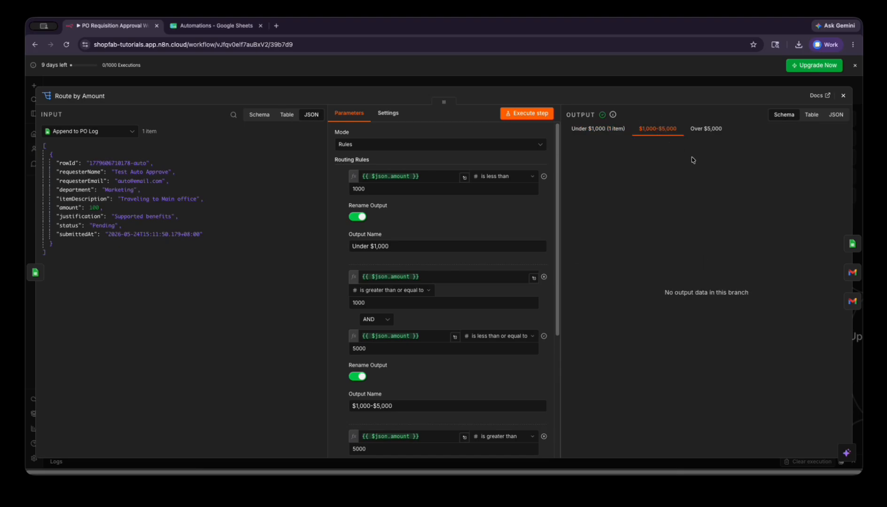
{"action": "left_click", "coordinate": [706, 130]}
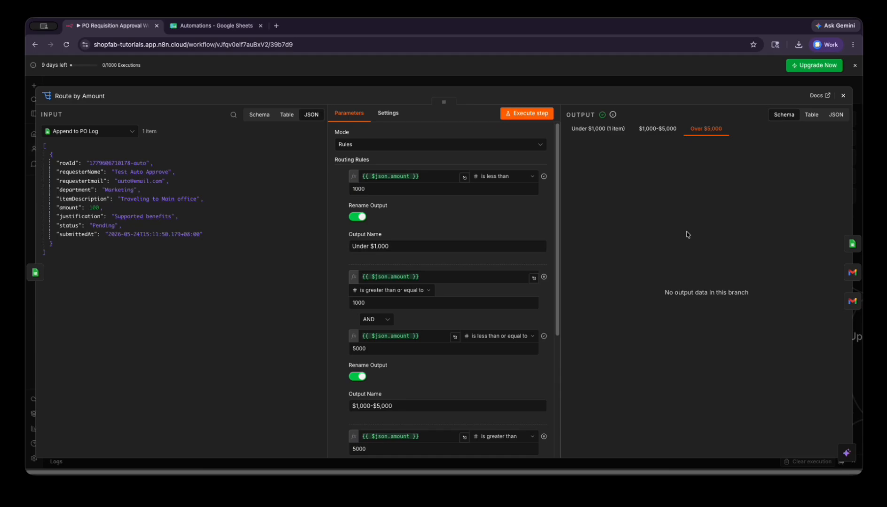
{"action": "left_click", "coordinate": [603, 130]}
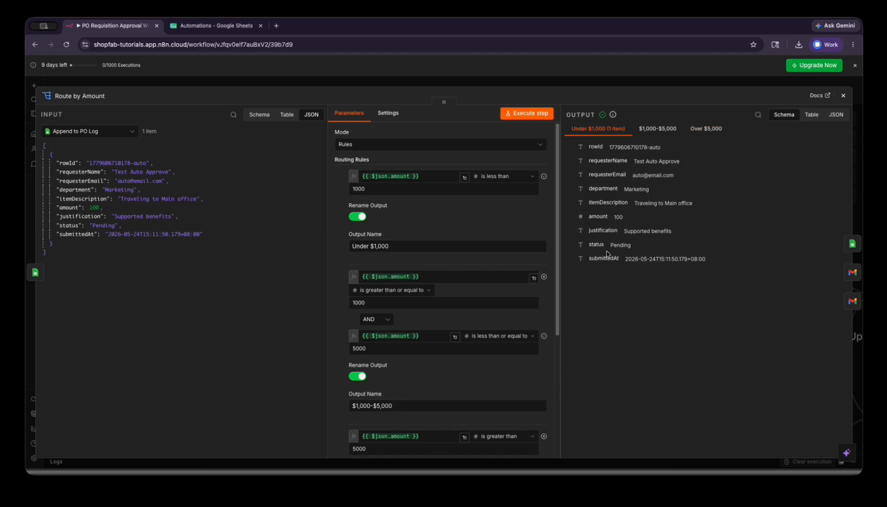
- Point Update Status: Auto-Approved at the Automations spreadsheet's PO Log sheet
{"action": "left_click", "coordinate": [851, 243]}
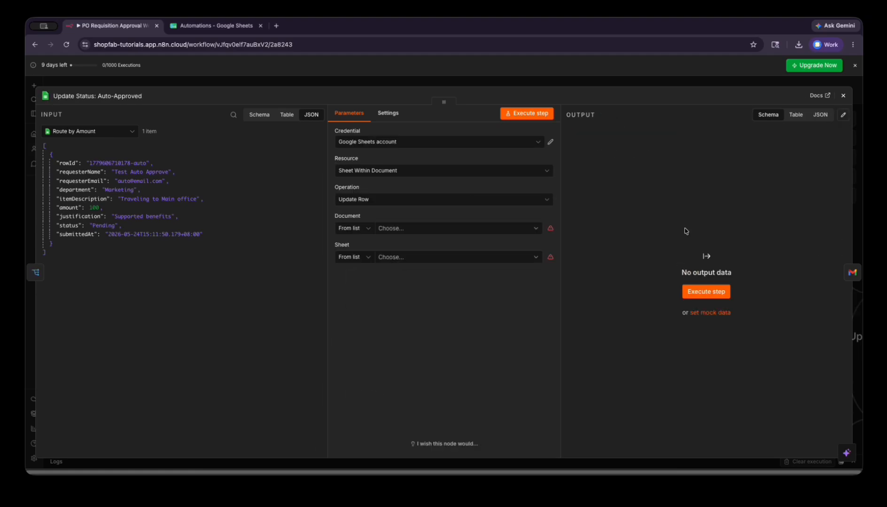
{"action": "left_click", "coordinate": [843, 98]}
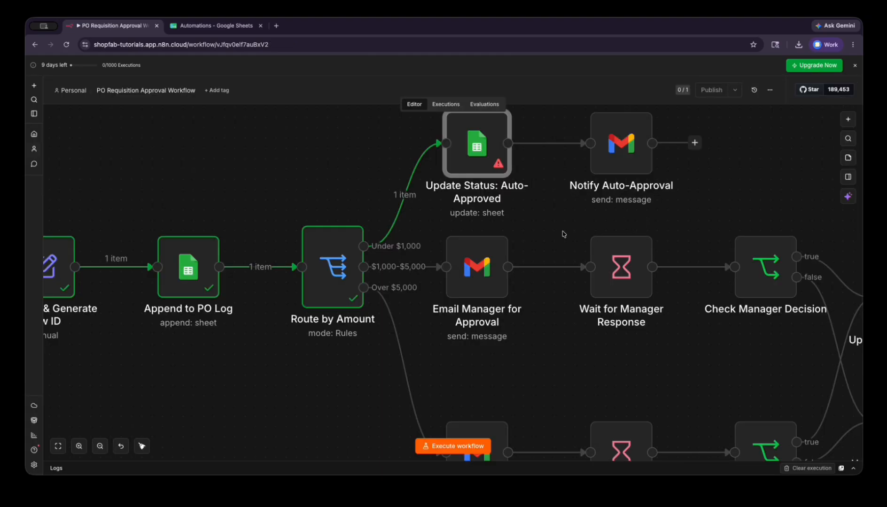
{"action": "double_click", "coordinate": [470, 155]}
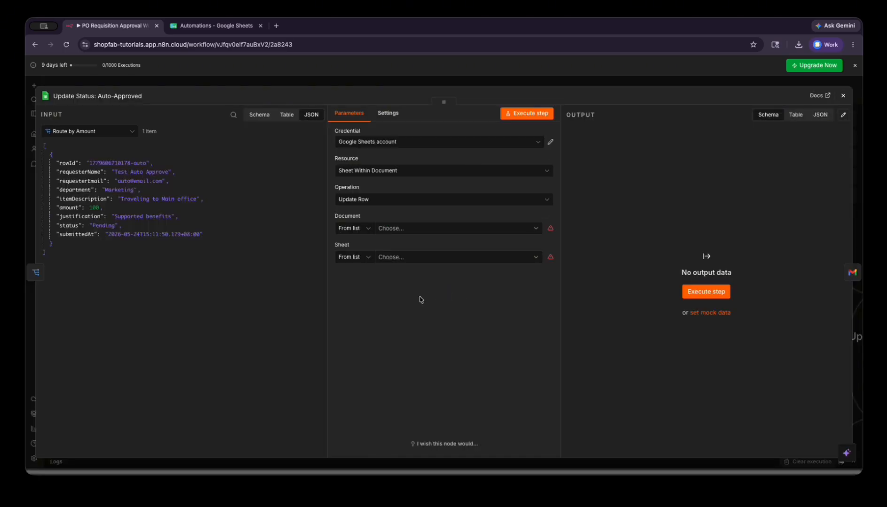
{"action": "left_click", "coordinate": [411, 232]}
{"action": "type", "text": "a7"}
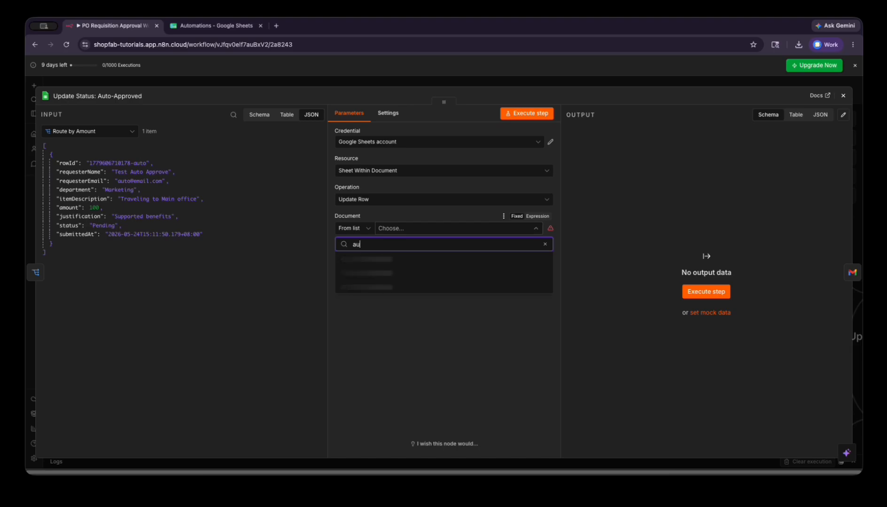
{"action": "type", "text": "tom"}
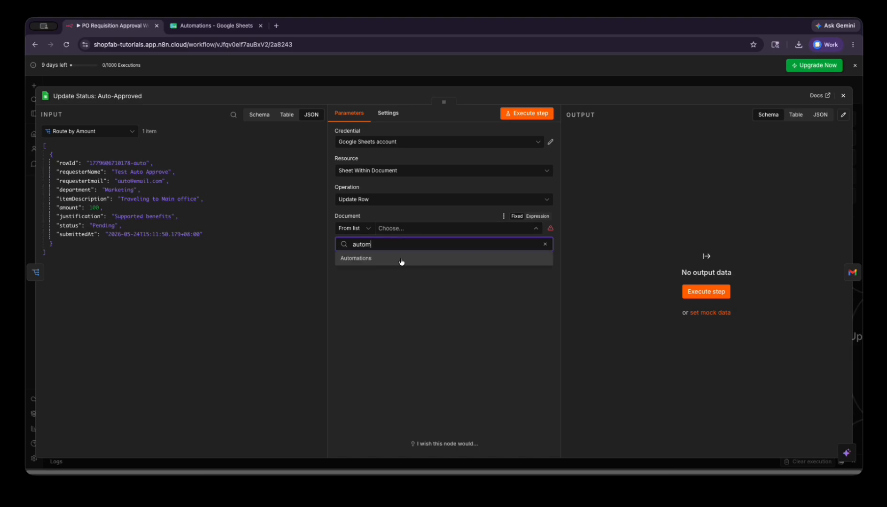
{"action": "left_click", "coordinate": [400, 260]}
{"action": "left_click", "coordinate": [401, 256]}
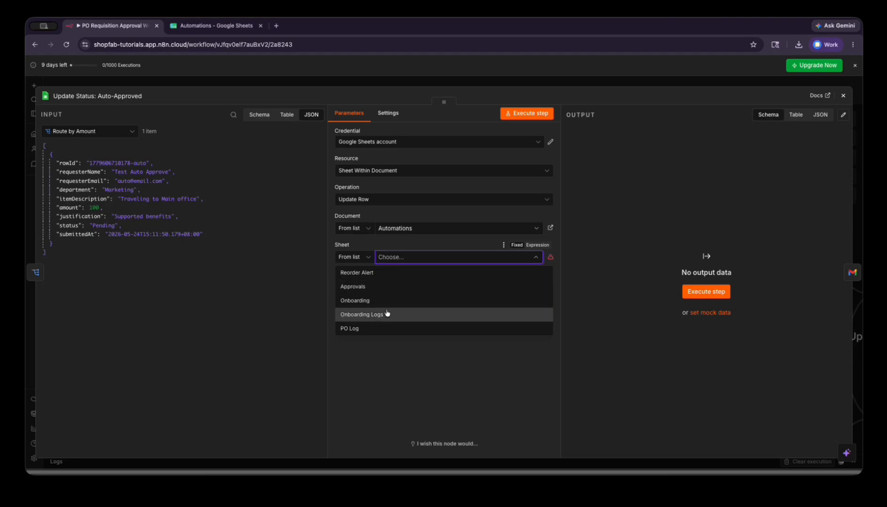
{"action": "left_click", "coordinate": [388, 326]}
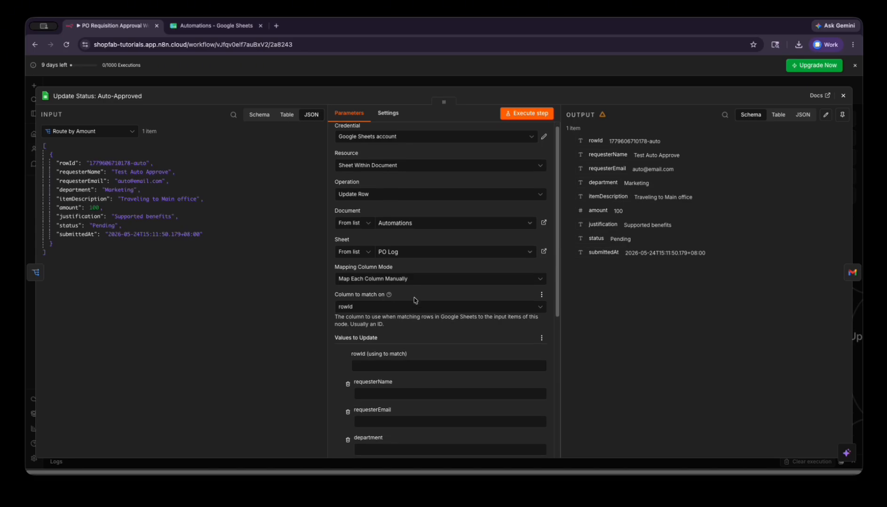
- Set the status value to Auto-Approved and test-run the update step
{"action": "scroll", "coordinate": [413, 300], "scroll_direction": "down", "scroll_amount": 5}
{"action": "left_click", "coordinate": [399, 317]}
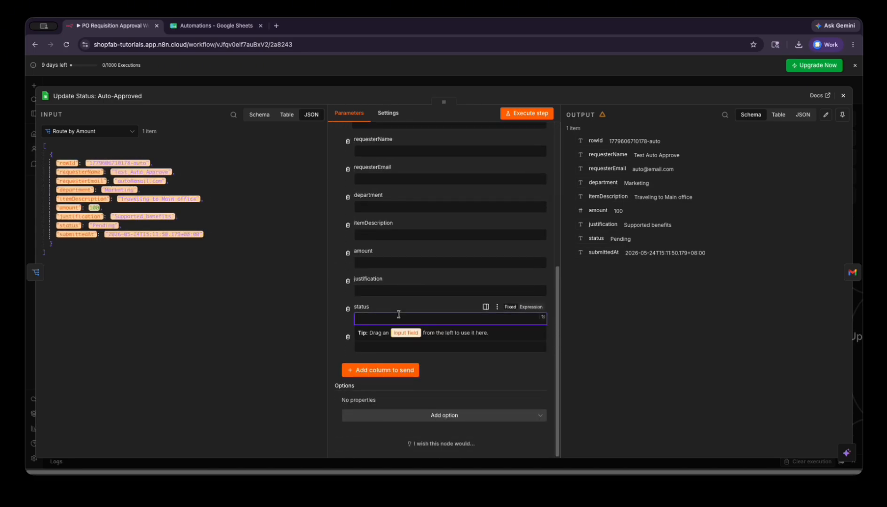
{"action": "type", "text": "approved"}
{"action": "left_click", "coordinate": [468, 381]}
{"action": "scroll", "coordinate": [473, 379], "scroll_direction": "up", "scroll_amount": 5}
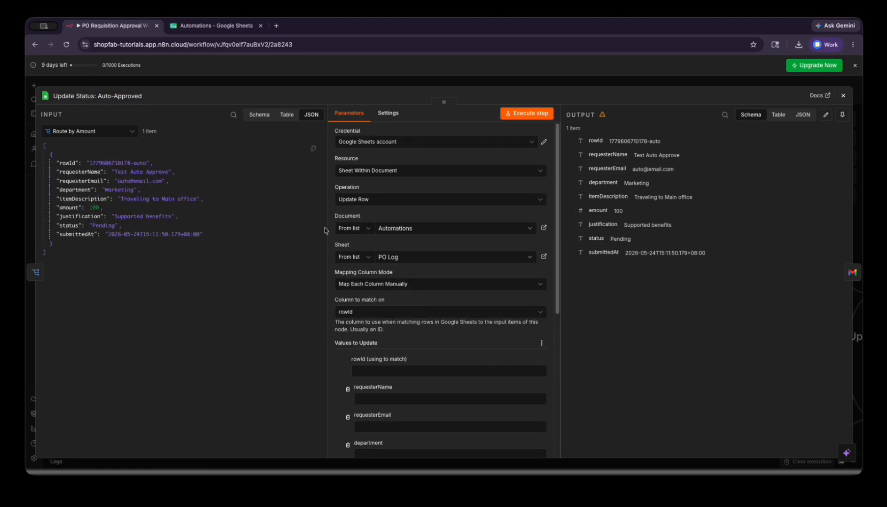
{"action": "scroll", "coordinate": [409, 287], "scroll_direction": "down", "scroll_amount": 5}
{"action": "left_click", "coordinate": [387, 319]}
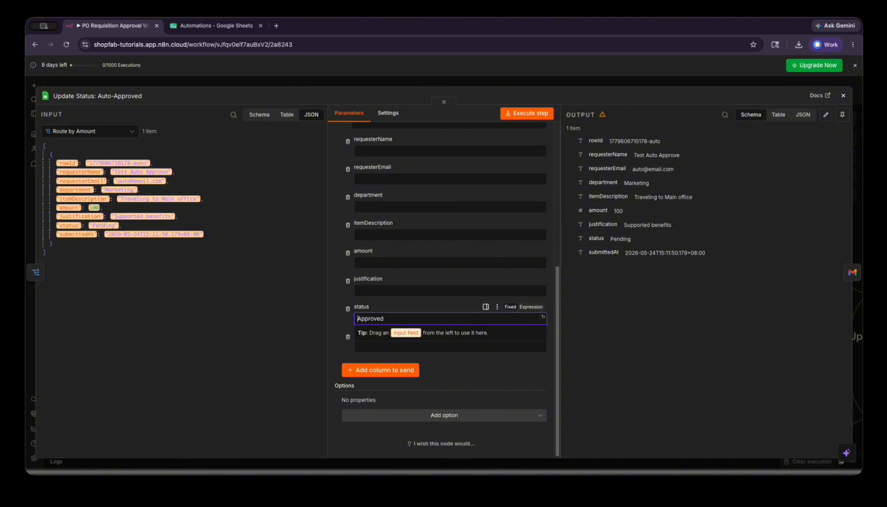
{"action": "type", "text": "Auto-"}
{"action": "left_click", "coordinate": [467, 380]}
{"action": "scroll", "coordinate": [468, 380], "scroll_direction": "up", "scroll_amount": 5}
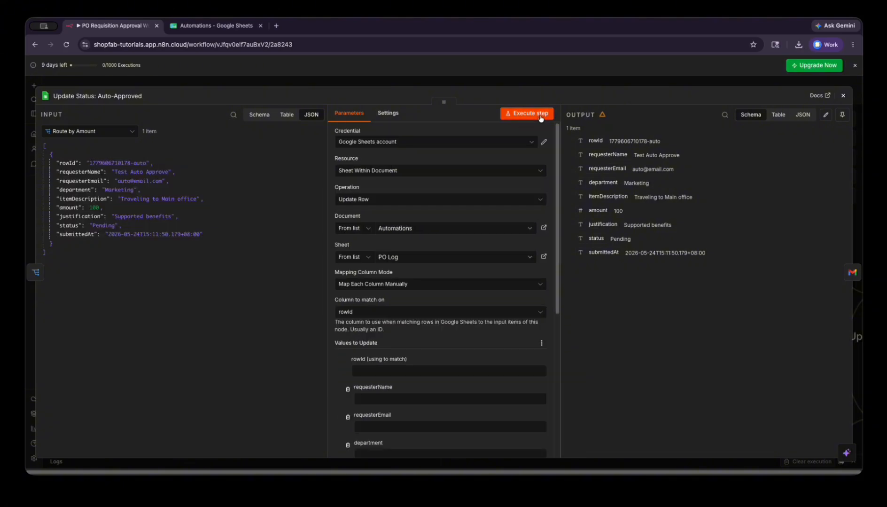
{"action": "left_click", "coordinate": [541, 118]}
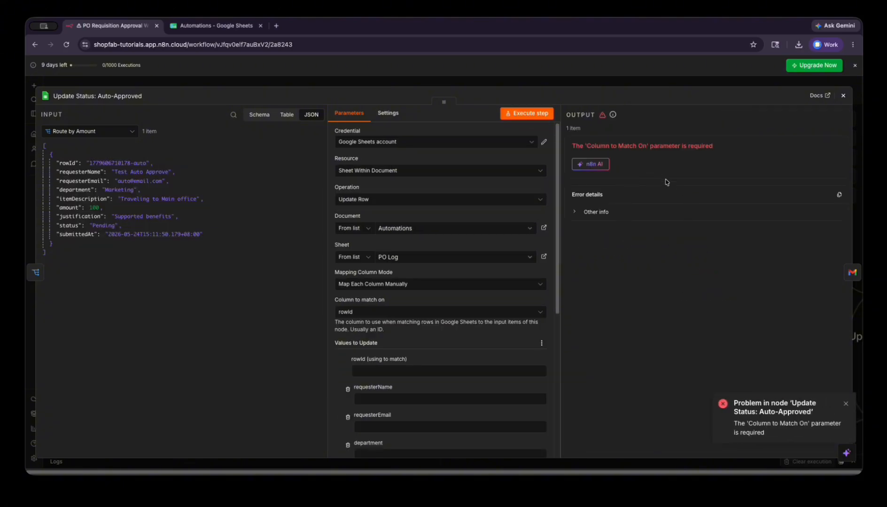
- Map the incoming rowId into the match value and rerun the update step
{"action": "left_click", "coordinate": [405, 370]}
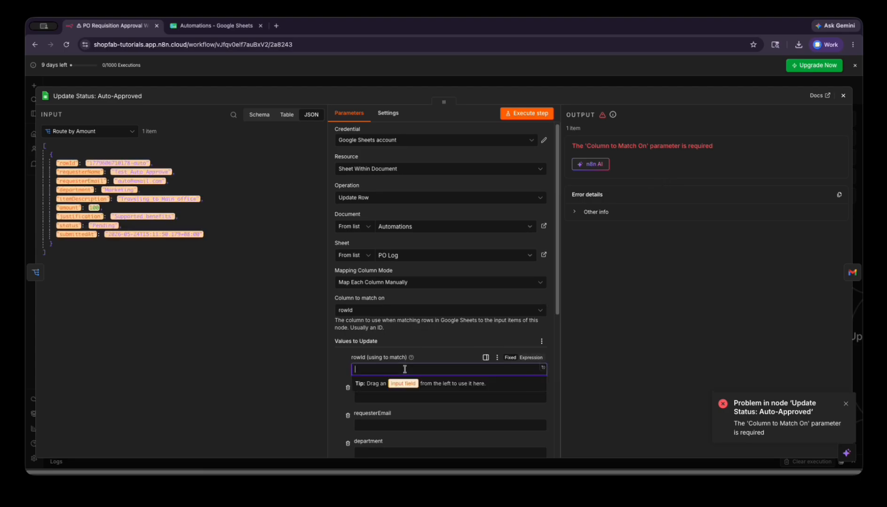
{"action": "type", "text": "rowId"}
{"action": "key", "text": "ctrl+a"}
{"action": "key", "text": "BackSpace"}
{"action": "left_click", "coordinate": [67, 163]}
{"action": "left_click_drag", "start_coordinate": [67, 163], "coordinate": [363, 369]}
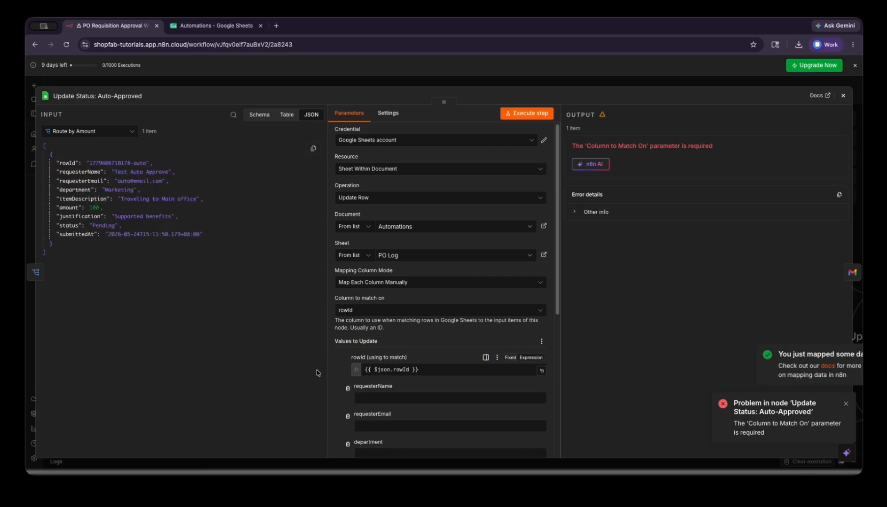
{"action": "scroll", "coordinate": [337, 236], "scroll_direction": "down", "scroll_amount": 4}
{"action": "scroll", "coordinate": [338, 237], "scroll_direction": "up", "scroll_amount": 2}
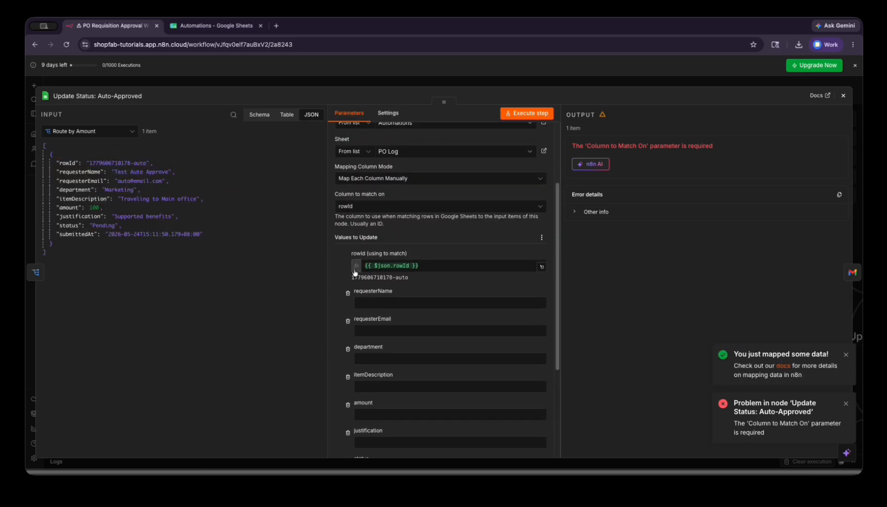
{"action": "left_click_drag", "start_coordinate": [338, 237], "coordinate": [397, 239]}
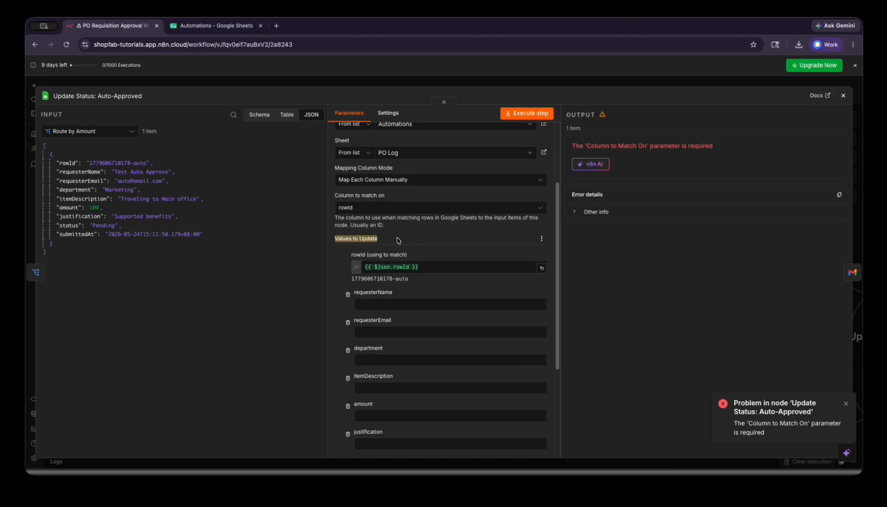
{"action": "left_click", "coordinate": [338, 256]}
{"action": "scroll", "coordinate": [356, 306], "scroll_direction": "down", "scroll_amount": 5}
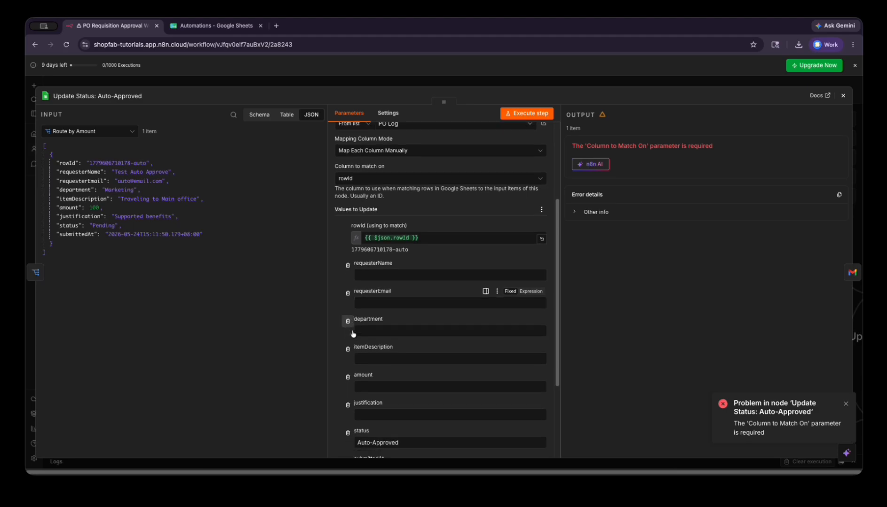
{"action": "left_click", "coordinate": [528, 113]}
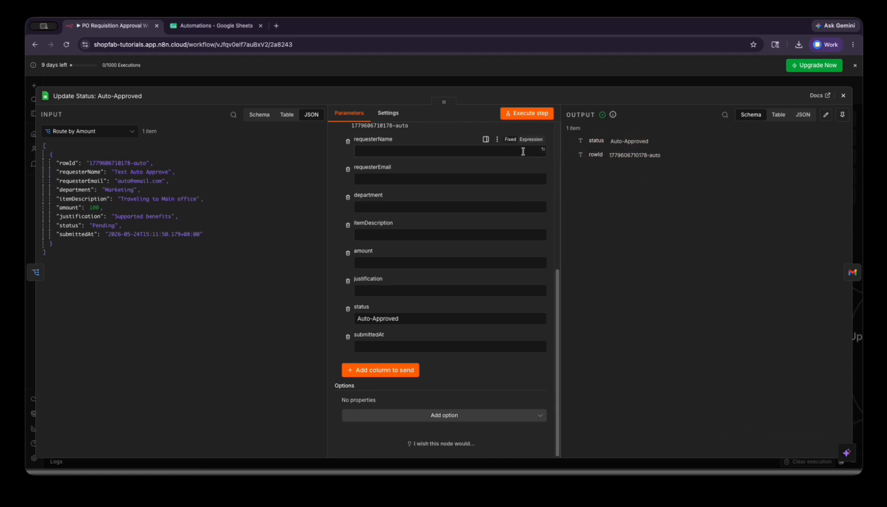
- Confirm in the PO Log sheet that the new row's status reads Auto-Approved
{"action": "scroll", "coordinate": [342, 218], "scroll_direction": "up", "scroll_amount": 5}
{"action": "scroll", "coordinate": [343, 218], "scroll_direction": "up", "scroll_amount": 1}
{"action": "left_click", "coordinate": [216, 26]}
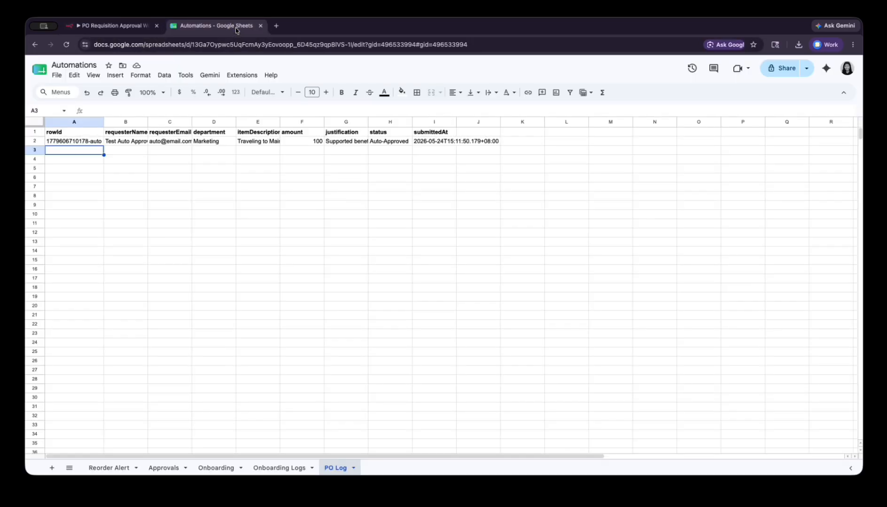
{"action": "left_click", "coordinate": [100, 141]}
{"action": "left_click", "coordinate": [385, 140]}
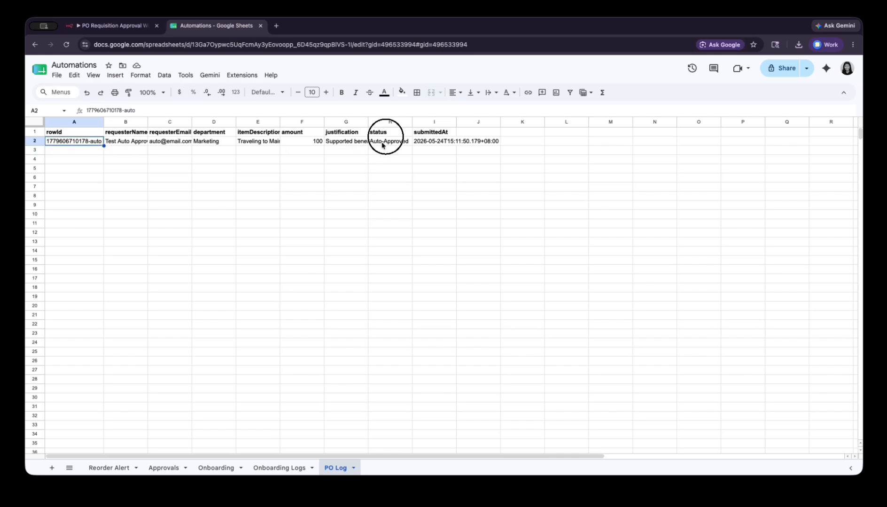
{"action": "left_click", "coordinate": [383, 146]}
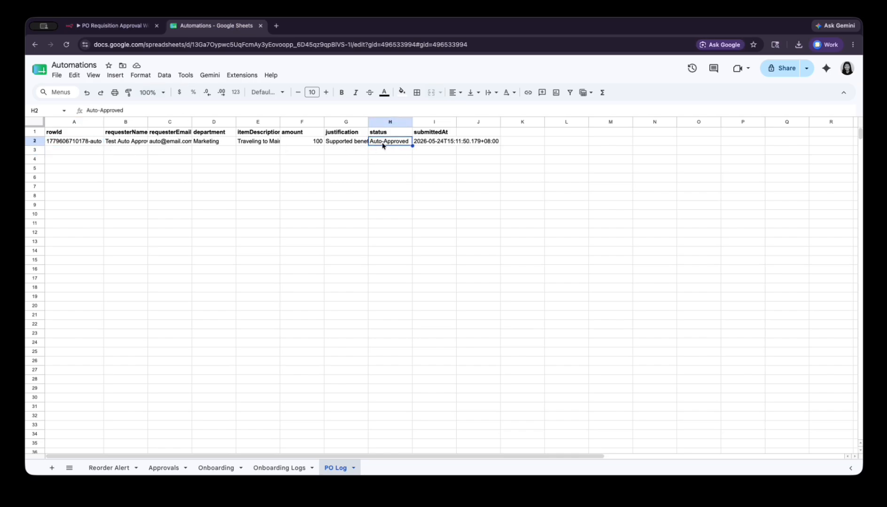
{"action": "left_click", "coordinate": [115, 25]}
- Bring the auto-approval branch into view and open the Notify Auto-Approval node
{"action": "left_click", "coordinate": [845, 95]}
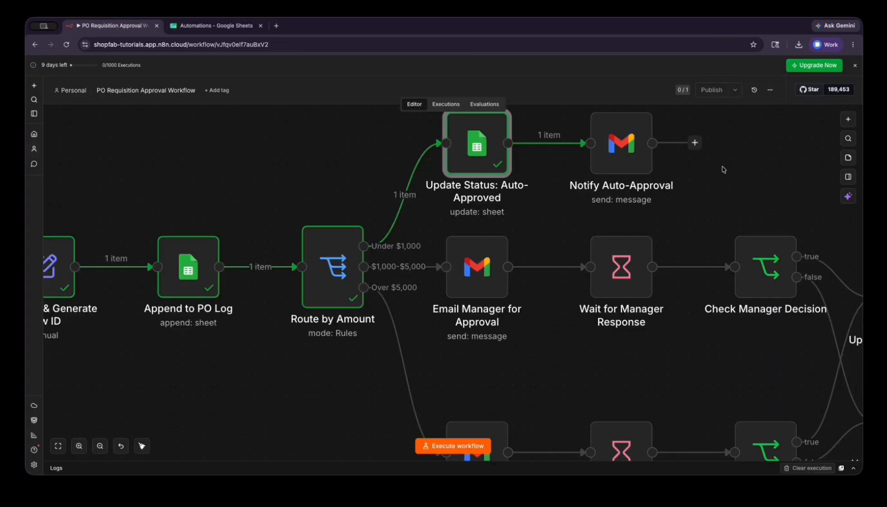
{"action": "scroll", "coordinate": [607, 229], "scroll_direction": "down", "scroll_amount": 3}
{"action": "scroll", "coordinate": [583, 183], "scroll_direction": "up", "scroll_amount": 1}
{"action": "left_click_drag", "start_coordinate": [569, 213], "coordinate": [471, 279]}
{"action": "scroll", "coordinate": [471, 279], "scroll_direction": "down", "scroll_amount": 3}
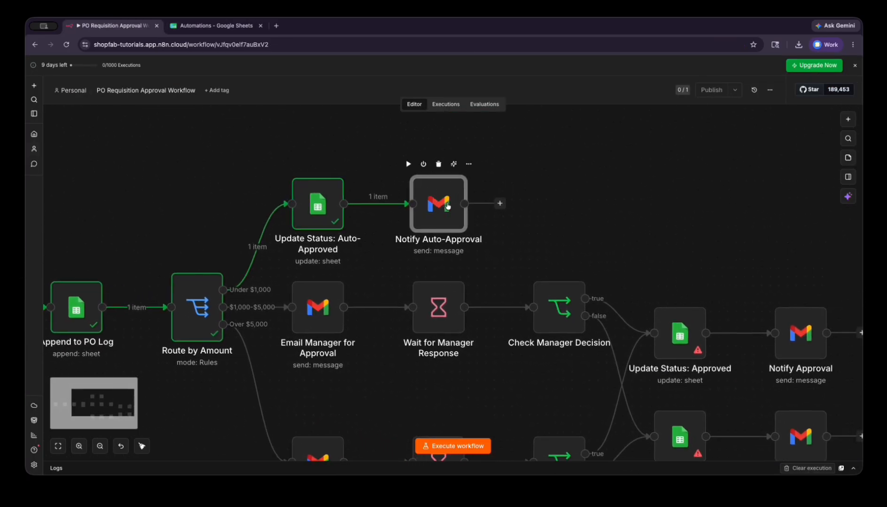
{"action": "double_click", "coordinate": [448, 205]}
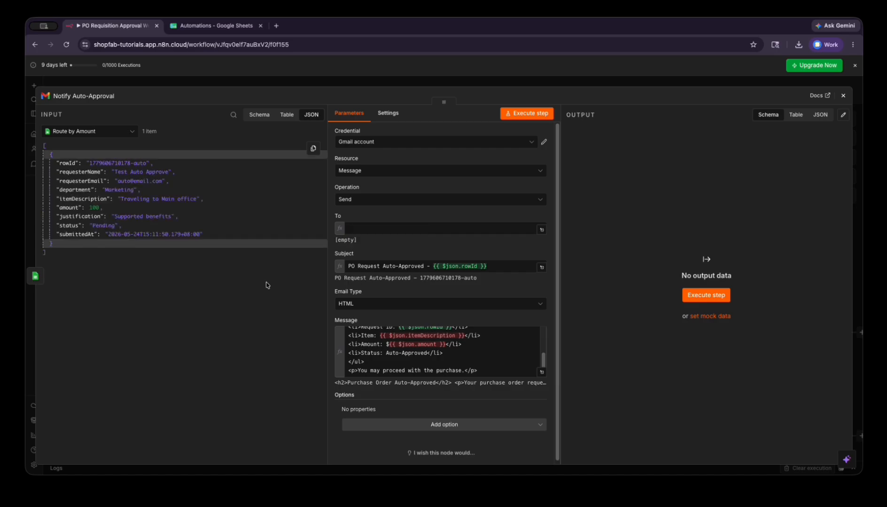
- Set the recipient to requesterEmail taken from Route by Amount's input data
{"action": "left_click", "coordinate": [107, 134]}
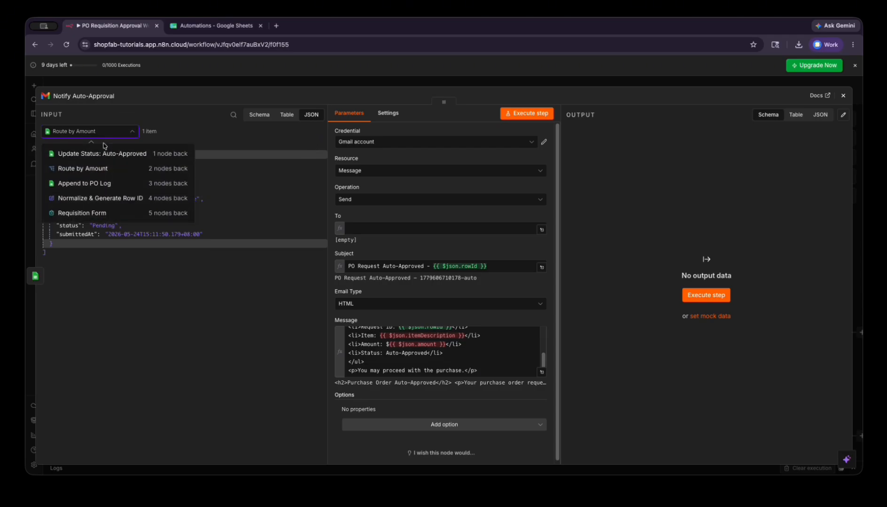
{"action": "left_click", "coordinate": [102, 173]}
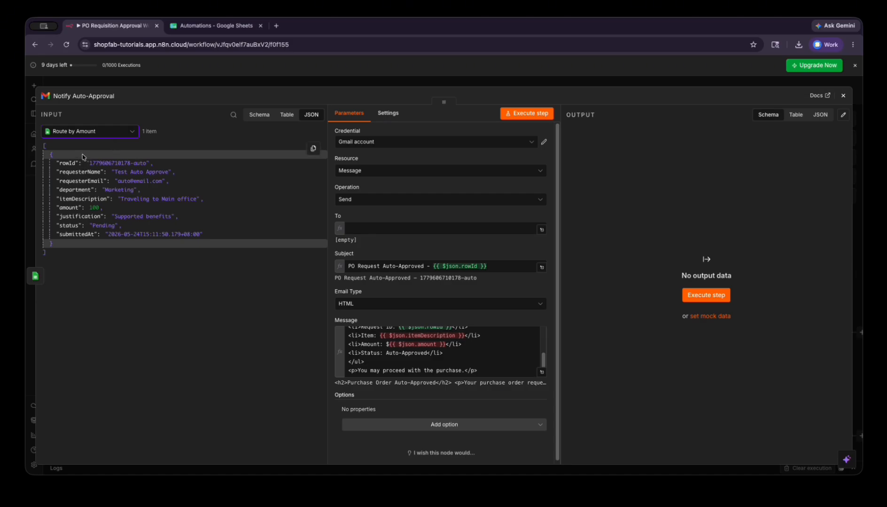
{"action": "left_click", "coordinate": [369, 229]}
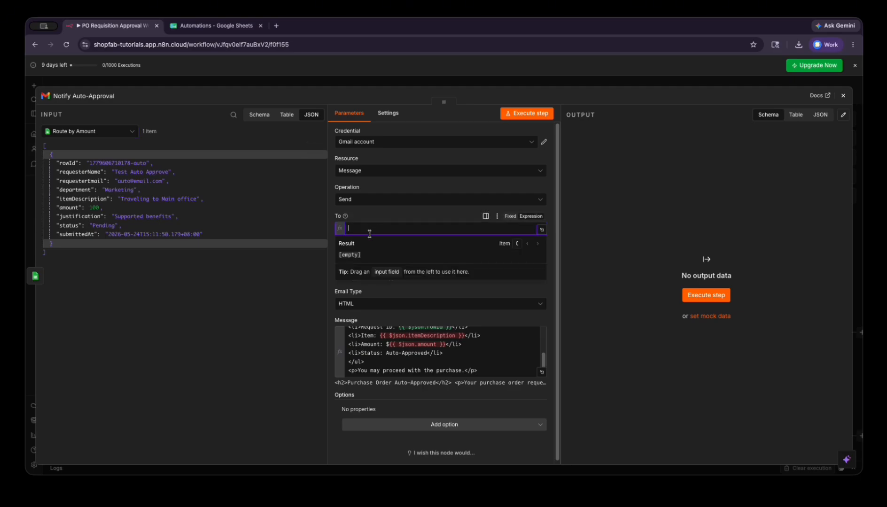
{"action": "left_click", "coordinate": [163, 266]}
{"action": "left_click_drag", "start_coordinate": [81, 181], "coordinate": [383, 230]}
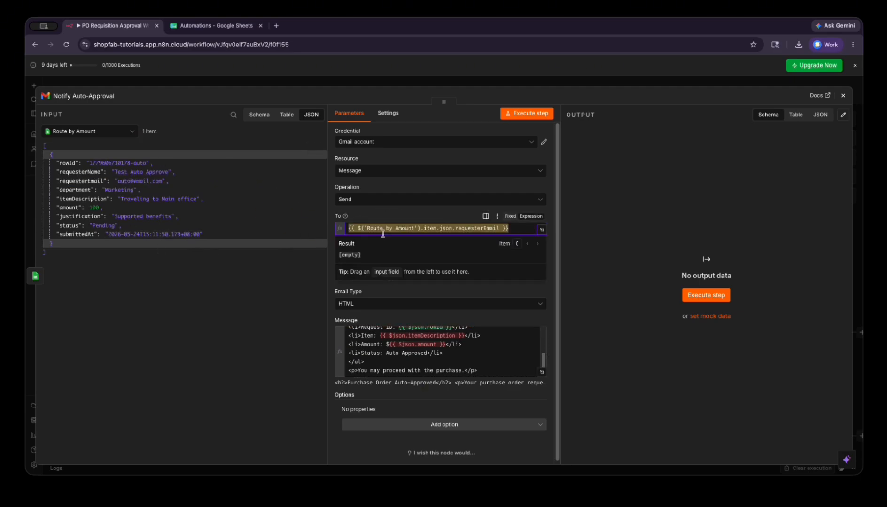
{"action": "left_click", "coordinate": [406, 252]}
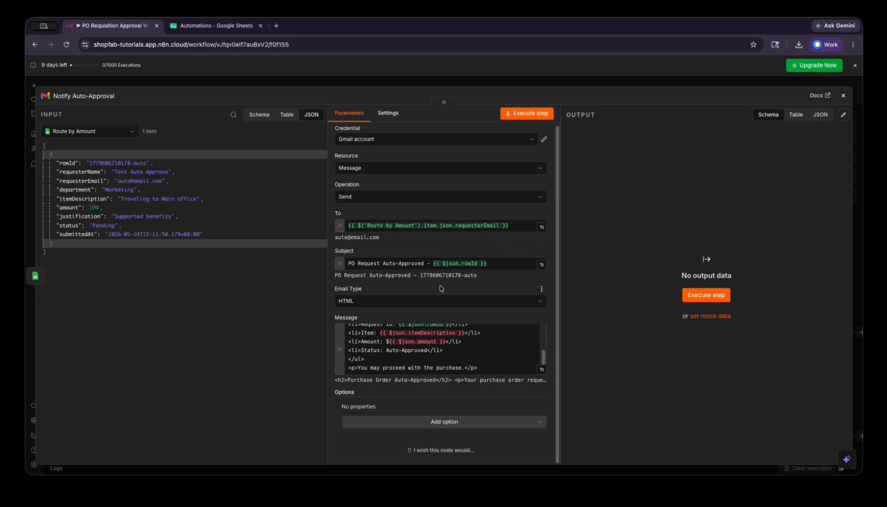
{"action": "left_click", "coordinate": [541, 369]}
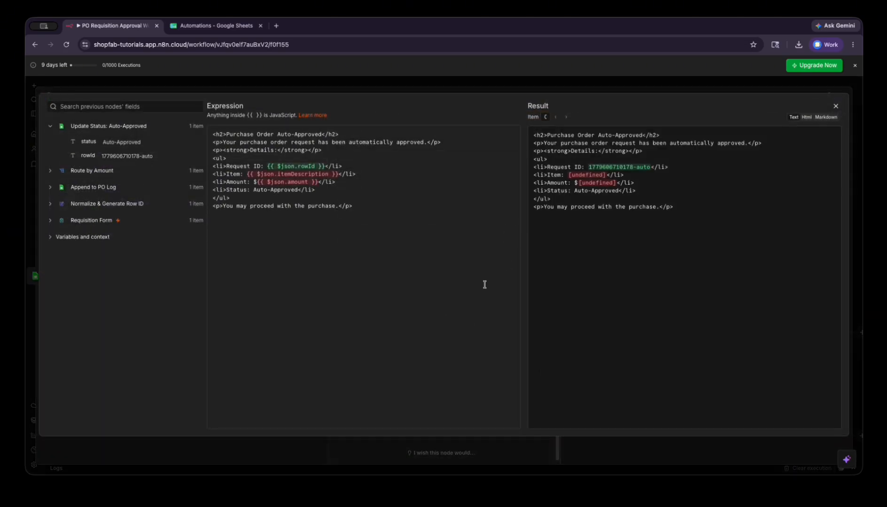
- Replace the Item and Amount expressions with Route by Amount's itemDescription and amount fields
{"action": "left_click", "coordinate": [367, 179]}
{"action": "left_click_drag", "start_coordinate": [339, 174], "coordinate": [245, 174]}
{"action": "key", "text": "BackSpace"}
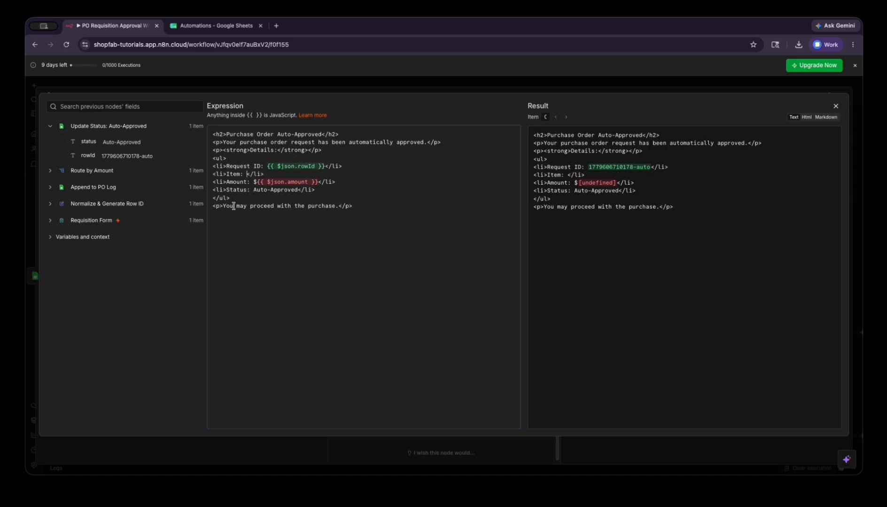
{"action": "left_click", "coordinate": [50, 171]}
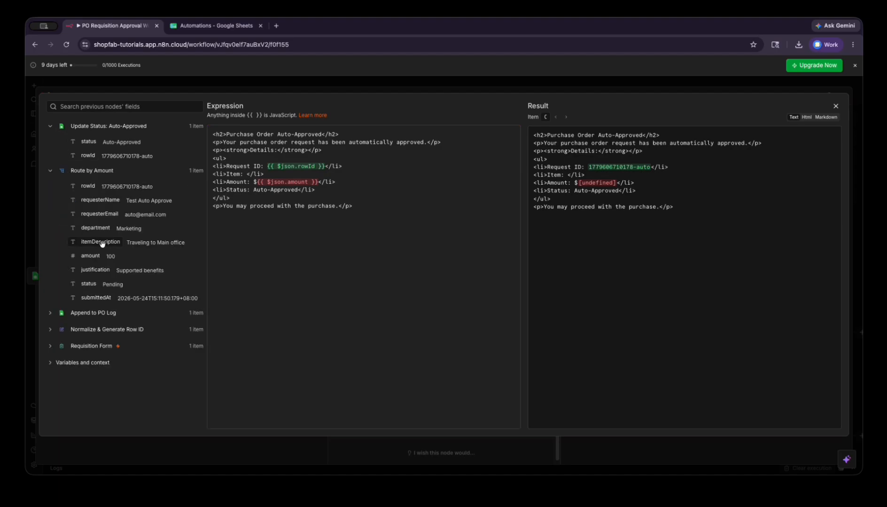
{"action": "left_click_drag", "start_coordinate": [101, 241], "coordinate": [317, 184]}
{"action": "key", "text": "BackSpace"}
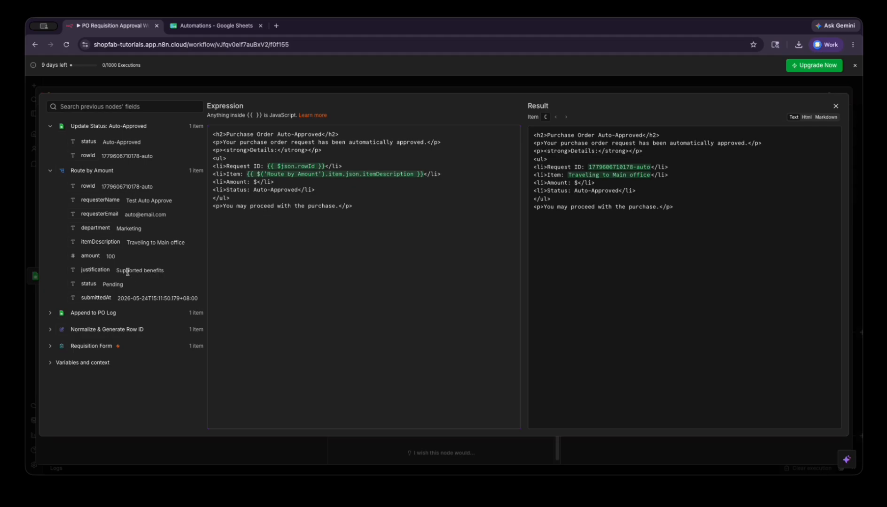
{"action": "left_click_drag", "start_coordinate": [93, 255], "coordinate": [257, 183]}
{"action": "left_click", "coordinate": [256, 234]}
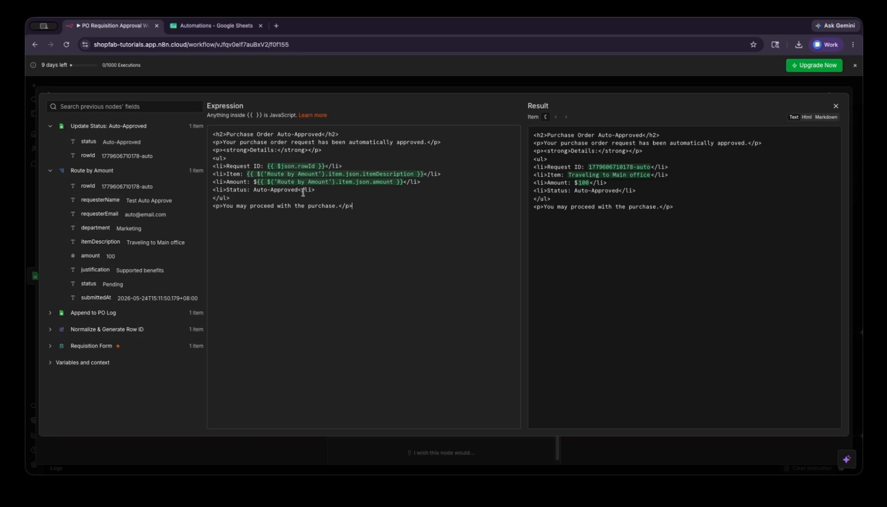
{"action": "left_click", "coordinate": [417, 184]}
- Check the HTML preview shows Traveling to Main office and Amount: $100
{"action": "left_click", "coordinate": [807, 117]}
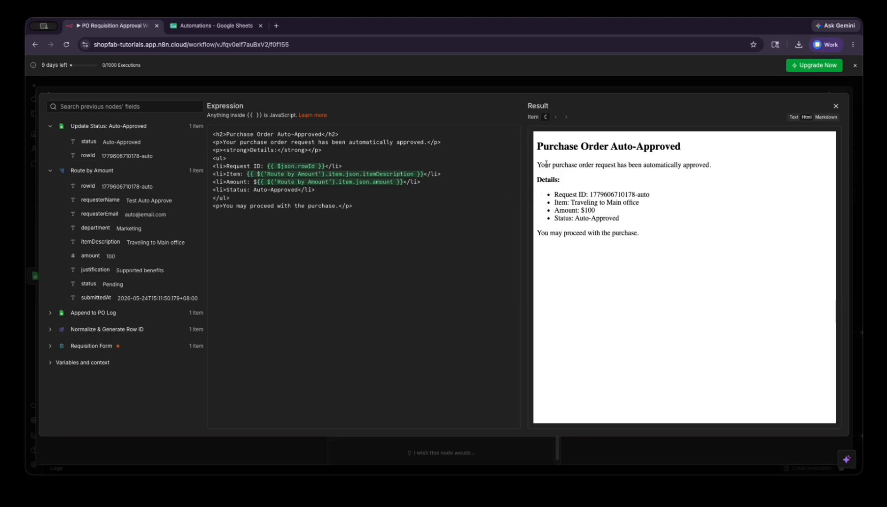
{"action": "left_click_drag", "start_coordinate": [549, 165], "coordinate": [676, 205]}
{"action": "left_click", "coordinate": [633, 222]}
{"action": "left_click_drag", "start_coordinate": [553, 209], "coordinate": [537, 232]}
{"action": "left_click", "coordinate": [642, 221]}
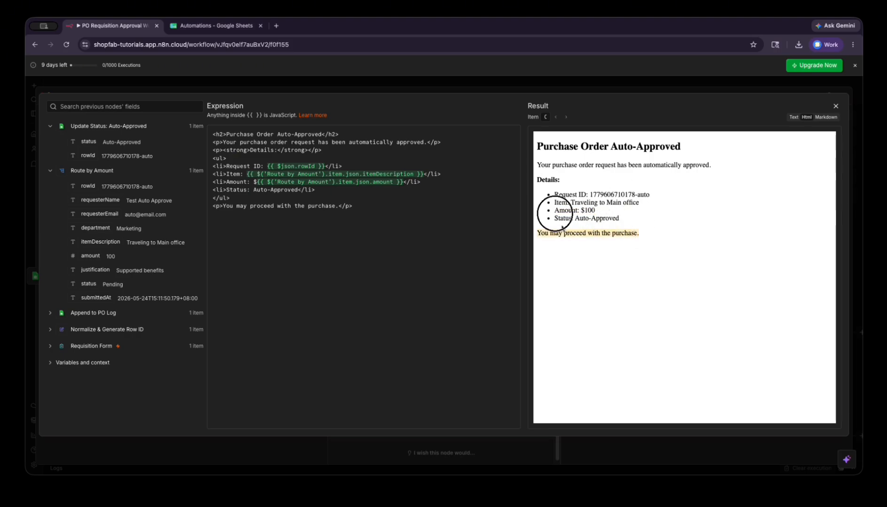
{"action": "left_click", "coordinate": [726, 235]}
{"action": "key", "text": "Escape"}
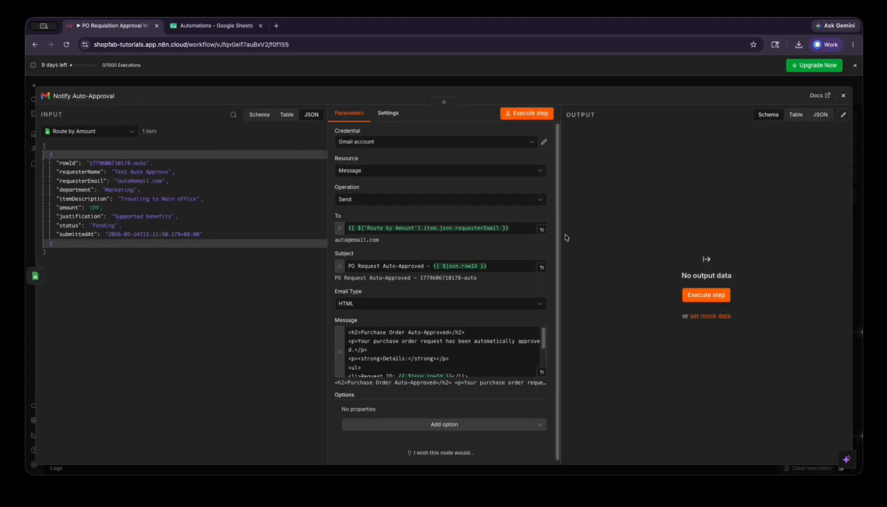
- Close Notify Auto-Approval and pan the canvas back to the Requisition Form trigger
{"action": "key", "text": "Escape"}
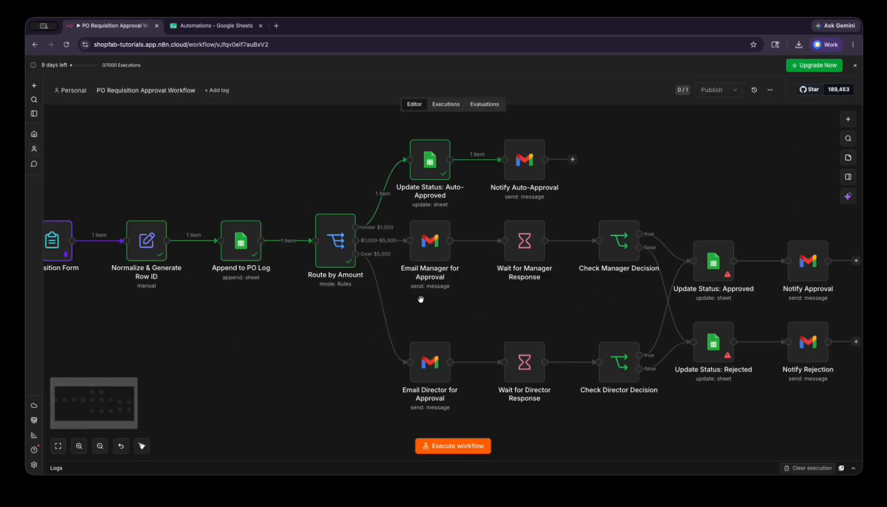
{"action": "scroll", "coordinate": [420, 299], "scroll_direction": "up", "scroll_amount": 3}
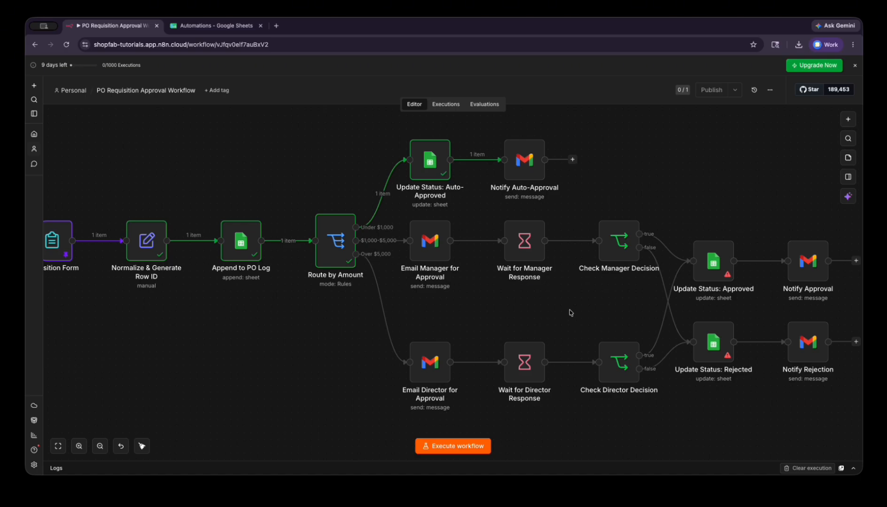
{"action": "left_click", "coordinate": [603, 315]}
{"action": "scroll", "coordinate": [422, 312], "scroll_direction": "down", "scroll_amount": 1}
{"action": "scroll", "coordinate": [423, 312], "scroll_direction": "right", "scroll_amount": 1}
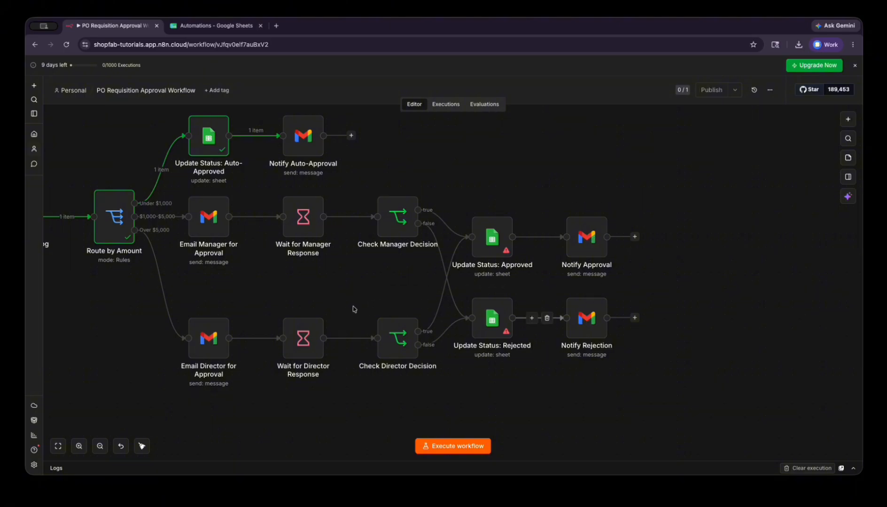
{"action": "left_click_drag", "start_coordinate": [241, 283], "coordinate": [491, 290]}
{"action": "scroll", "coordinate": [358, 290], "scroll_direction": "left", "scroll_amount": 2}
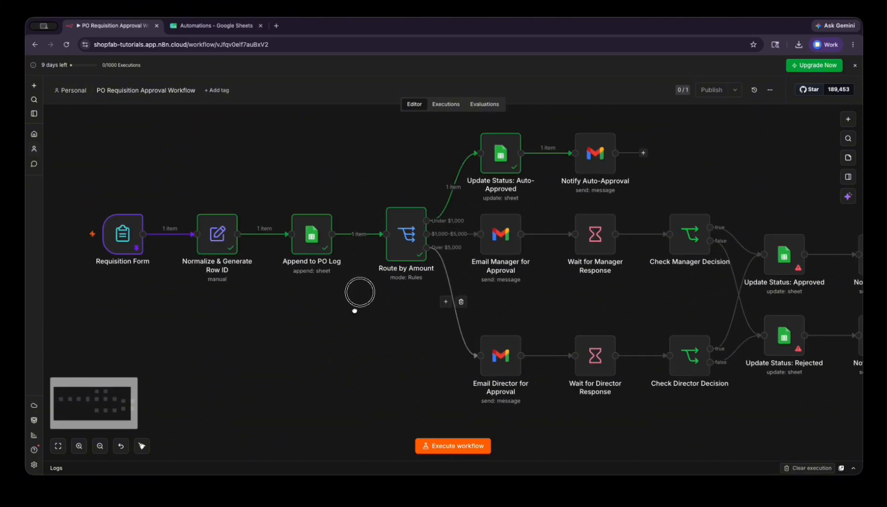
- Replace the Requisition Form's pinned data with a new pinned 3400 Printer Inkjet submission
{"action": "left_click", "coordinate": [118, 232]}
{"action": "key", "text": "Return"}
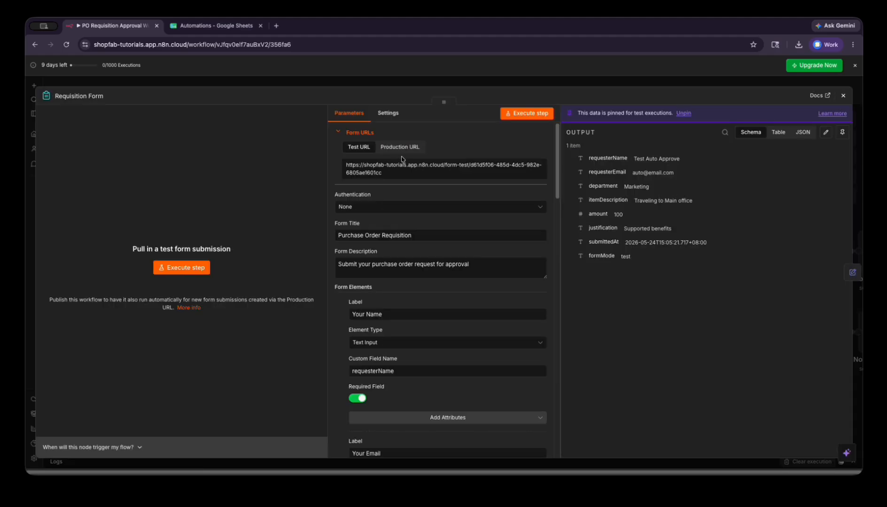
{"action": "left_click", "coordinate": [679, 115]}
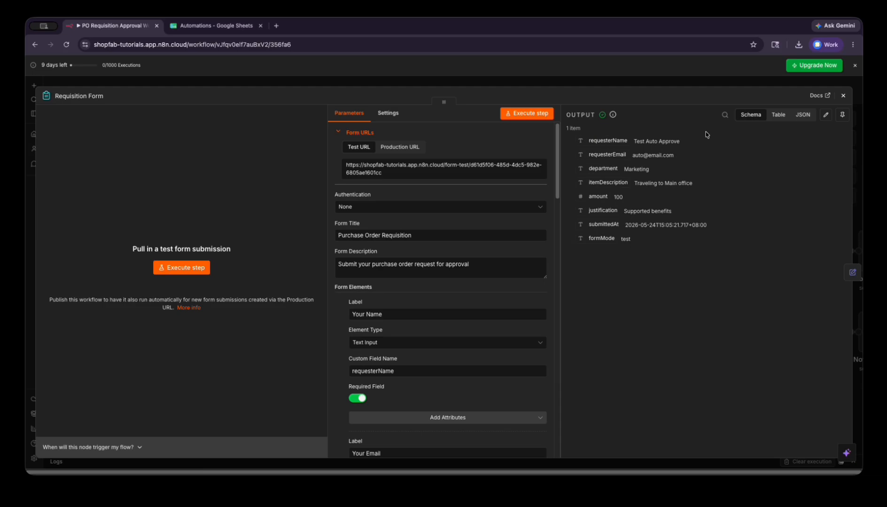
{"action": "left_click", "coordinate": [180, 268]}
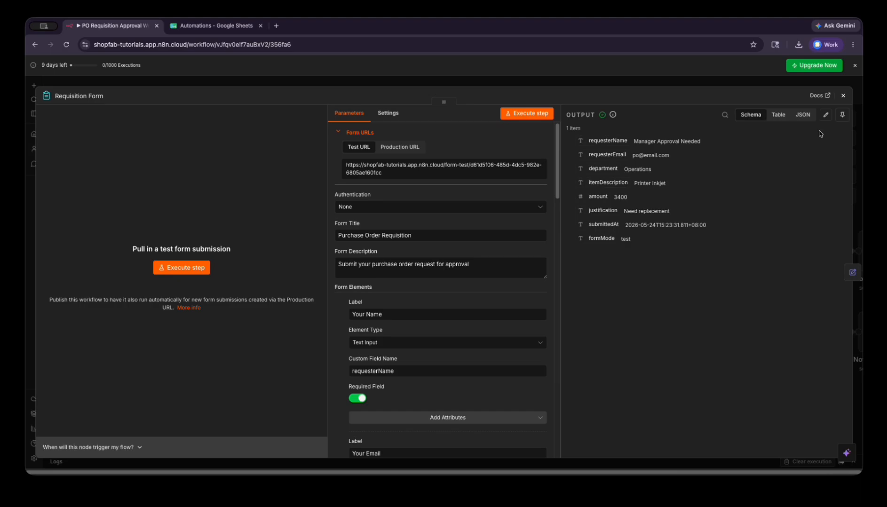
{"action": "left_click", "coordinate": [842, 116]}
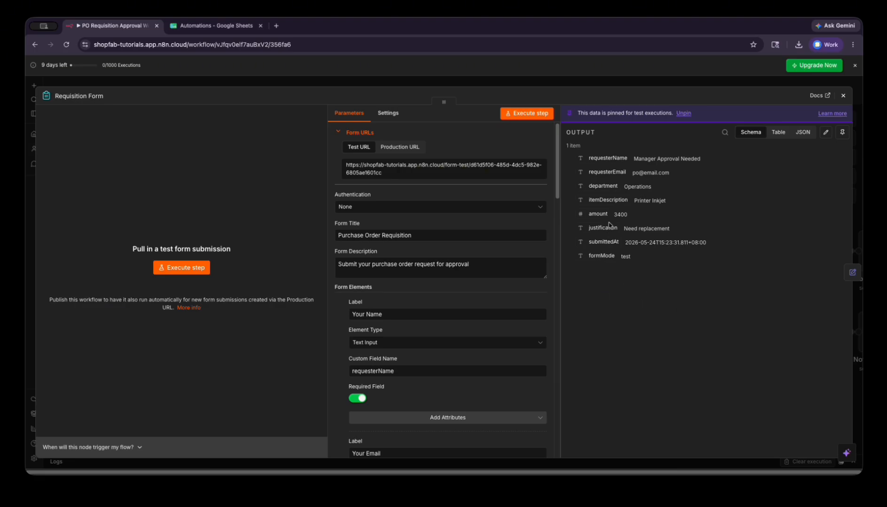
{"action": "double_click", "coordinate": [621, 214]}
{"action": "left_click", "coordinate": [852, 273]}
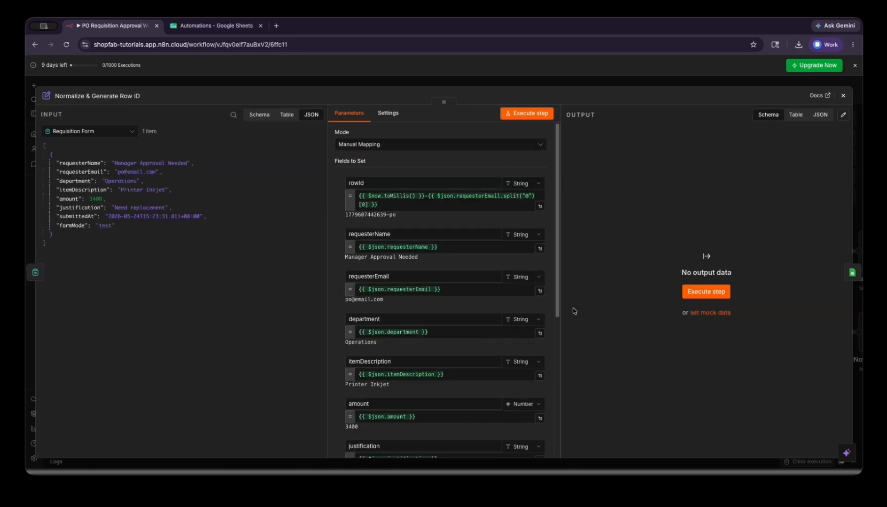
- Run Normalize & Generate Row ID and then Append to PO Log
{"action": "left_click", "coordinate": [694, 292]}
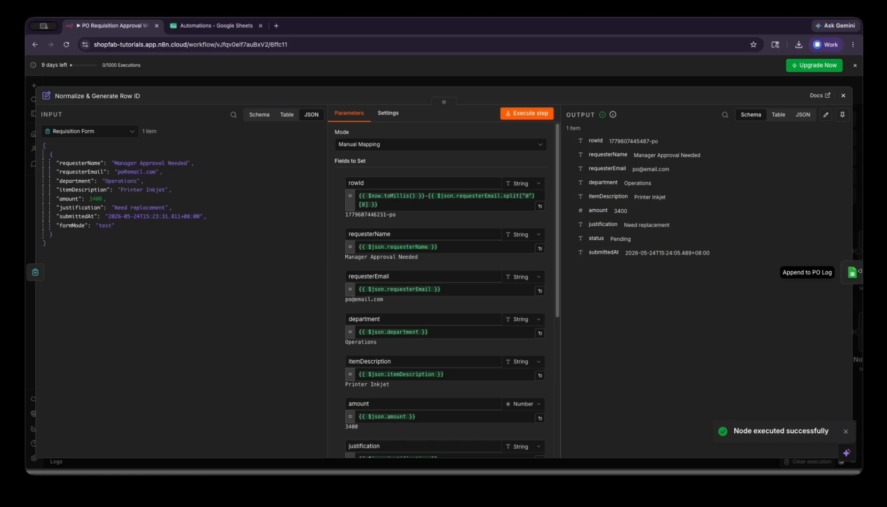
{"action": "left_click", "coordinate": [852, 272]}
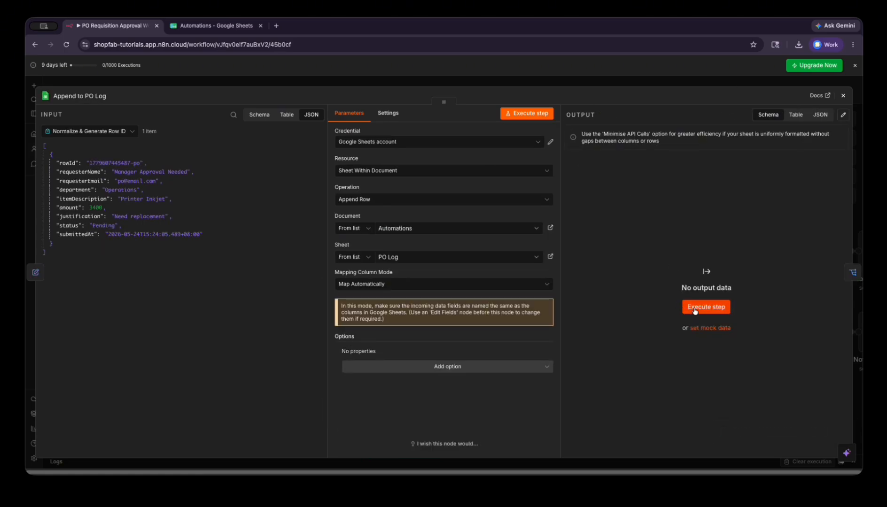
{"action": "left_click", "coordinate": [694, 308]}
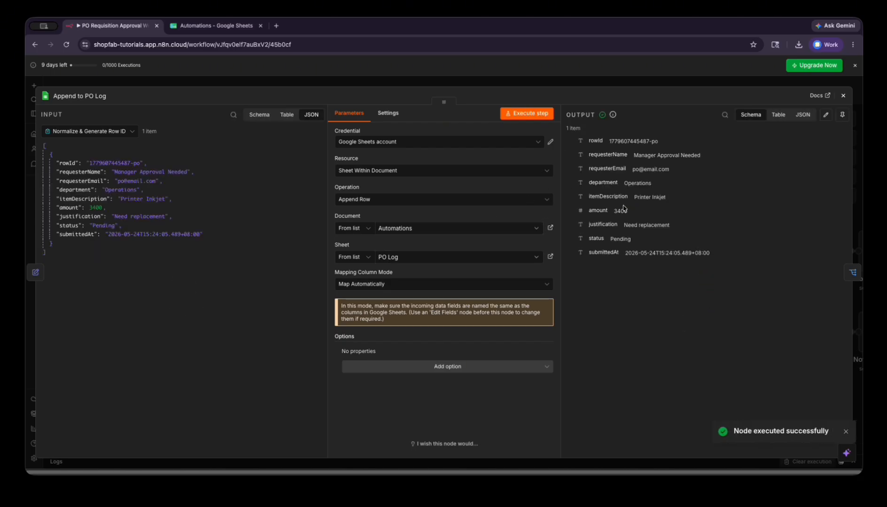
- Check the new Pending Printer Inkjet row in the PO Log sheet
{"action": "left_click", "coordinate": [216, 26]}
{"action": "left_click_drag", "start_coordinate": [71, 133], "coordinate": [113, 134]}
{"action": "left_click", "coordinate": [115, 158]}
{"action": "left_click", "coordinate": [85, 162]}
{"action": "left_click", "coordinate": [86, 133]}
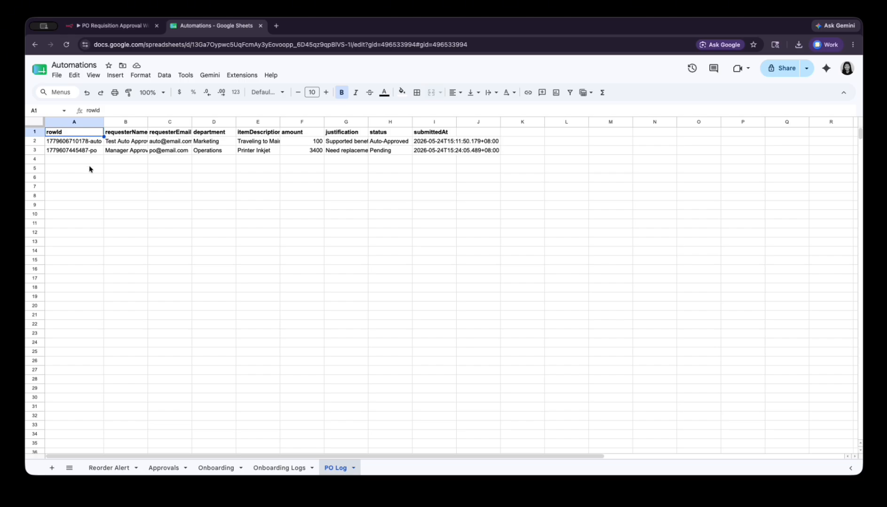
- Widen column A and auto-fit columns B, G and E of the PO Log sheet
{"action": "left_click", "coordinate": [75, 153]}
{"action": "left_click_drag", "start_coordinate": [103, 122], "coordinate": [127, 121]}
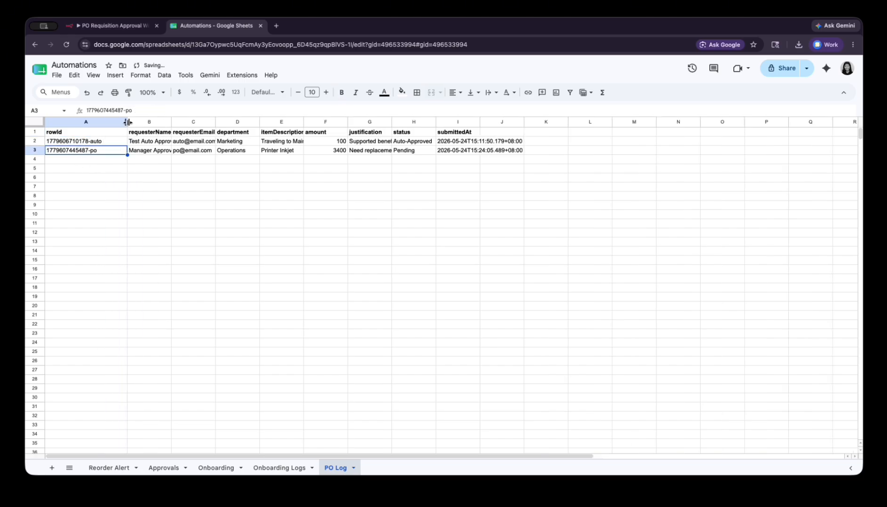
{"action": "left_click", "coordinate": [149, 151]}
{"action": "double_click", "coordinate": [170, 122]}
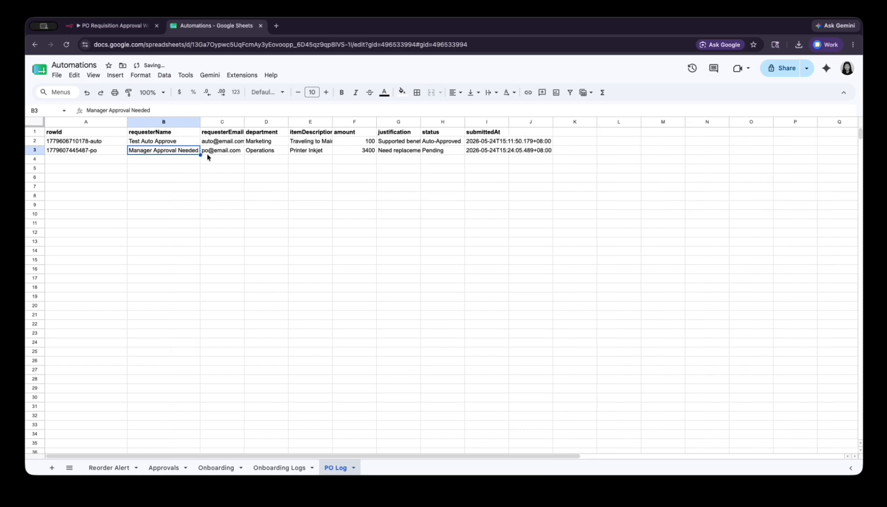
{"action": "left_click", "coordinate": [285, 169]}
{"action": "left_click", "coordinate": [404, 150]}
{"action": "double_click", "coordinate": [420, 122]}
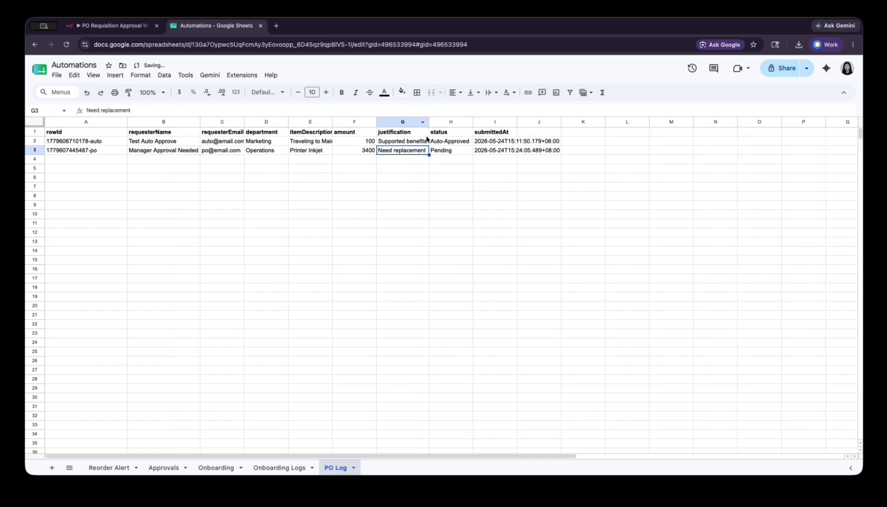
{"action": "left_click", "coordinate": [253, 169]}
{"action": "left_click", "coordinate": [313, 151]}
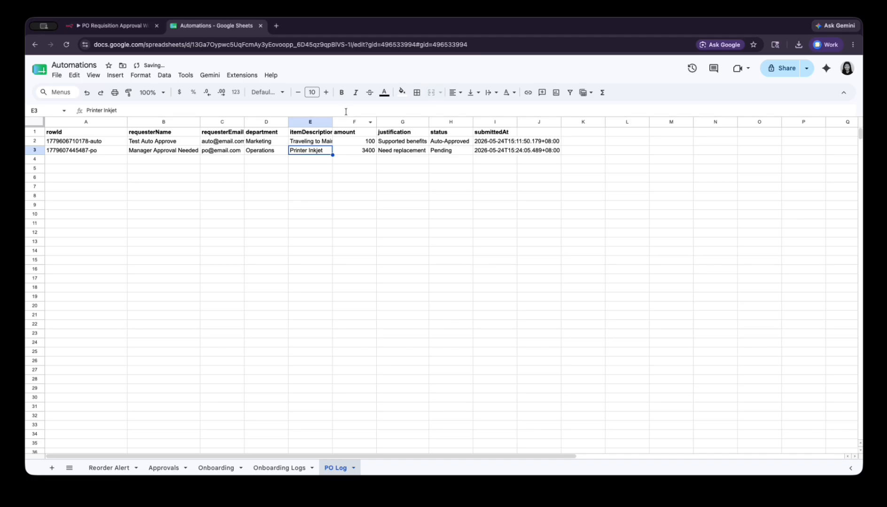
{"action": "double_click", "coordinate": [332, 122]}
{"action": "key", "text": "Right"}
{"action": "key", "text": "Right"}
{"action": "key", "text": "Right"}
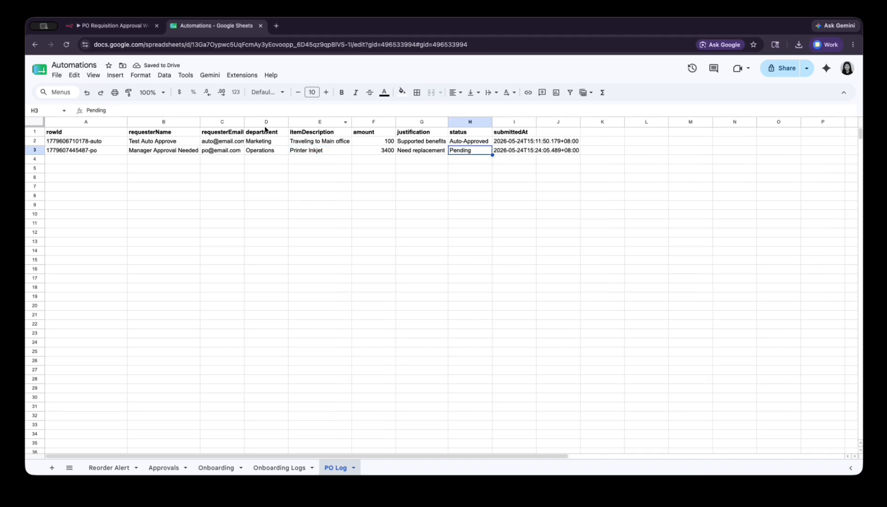
{"action": "left_click", "coordinate": [112, 26]}
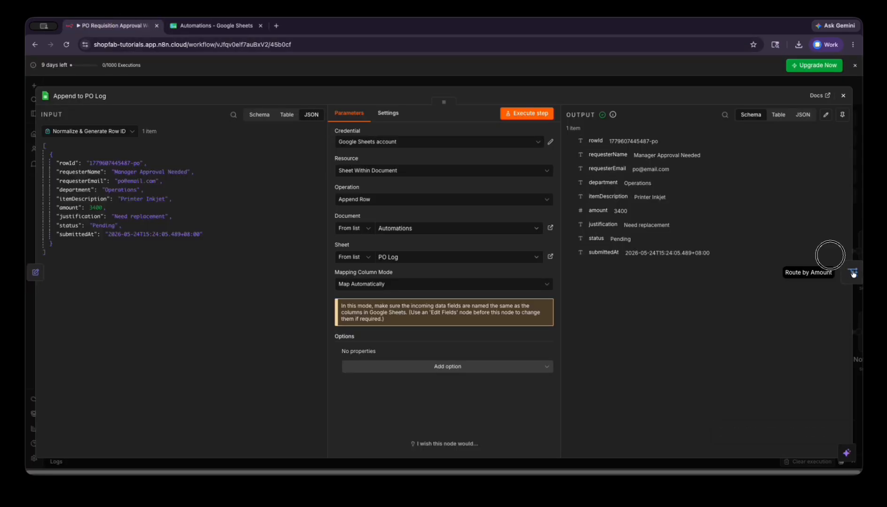
- Run Route by Amount and confirm the 3400 request lands in the $1,000-$5,000 output
{"action": "left_click", "coordinate": [845, 274]}
{"action": "left_click", "coordinate": [692, 291]}
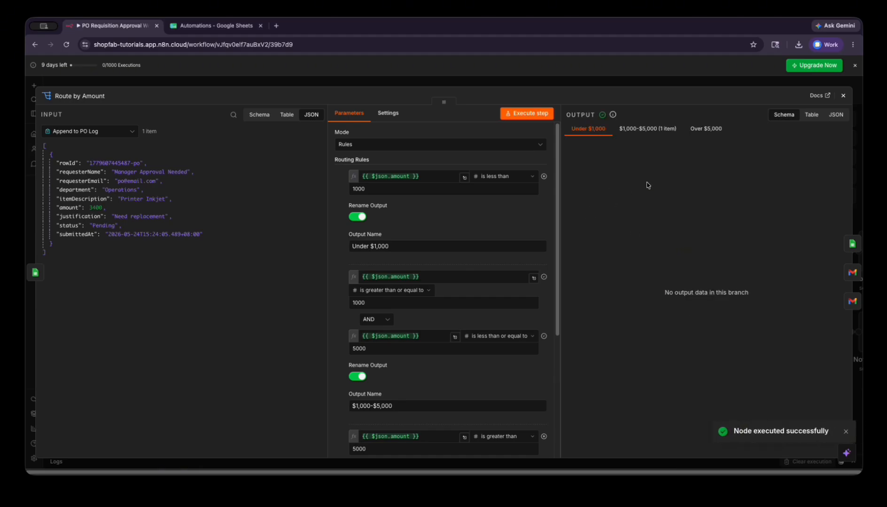
{"action": "left_click", "coordinate": [635, 133]}
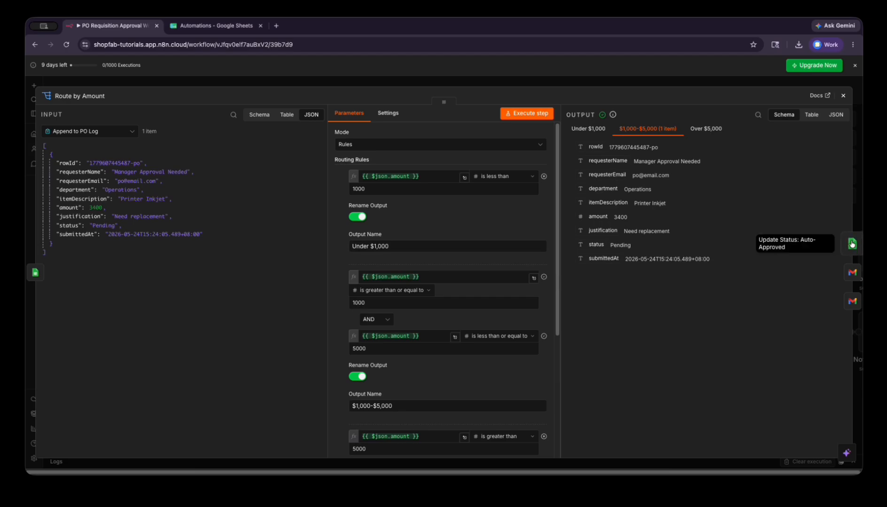
- Preview Email Manager for Approval's HTML message, then change its recipient to a real address
{"action": "left_click", "coordinate": [851, 275]}
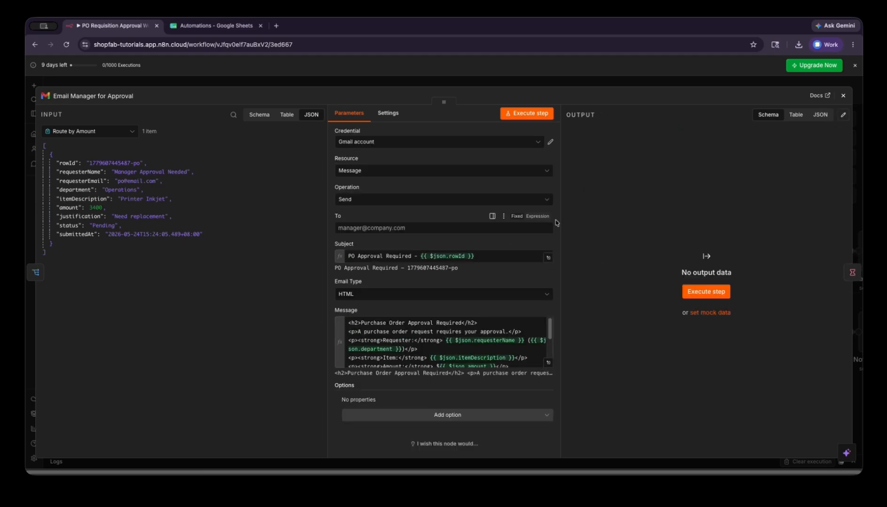
{"action": "left_click", "coordinate": [548, 363]}
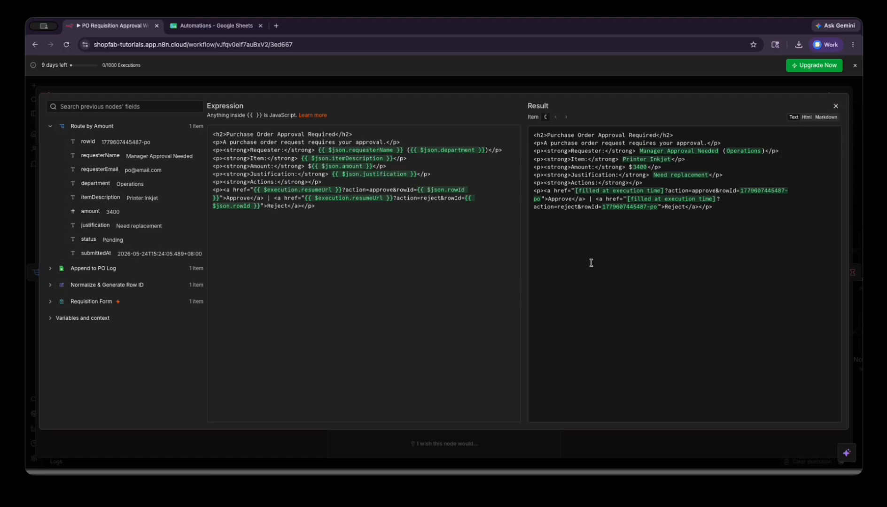
{"action": "left_click", "coordinate": [805, 118]}
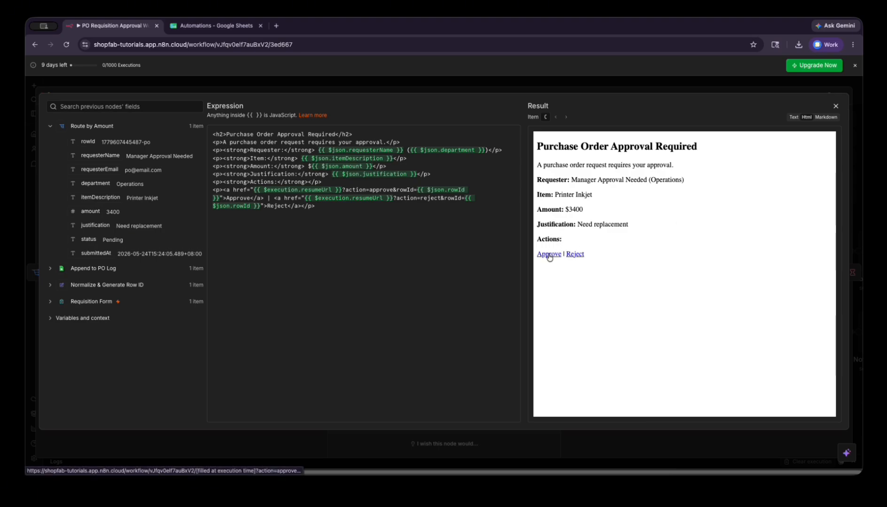
{"action": "key", "text": "Escape"}
{"action": "left_click", "coordinate": [466, 229]}
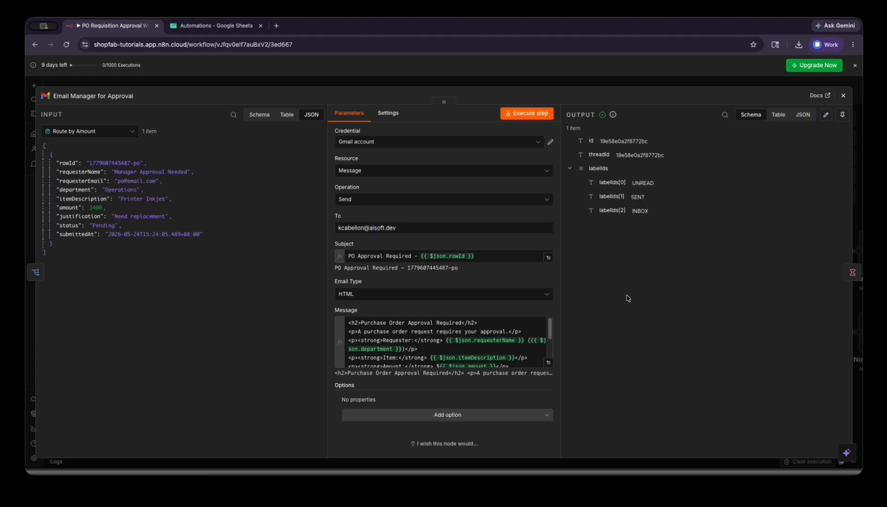
{"action": "left_click", "coordinate": [851, 272]}
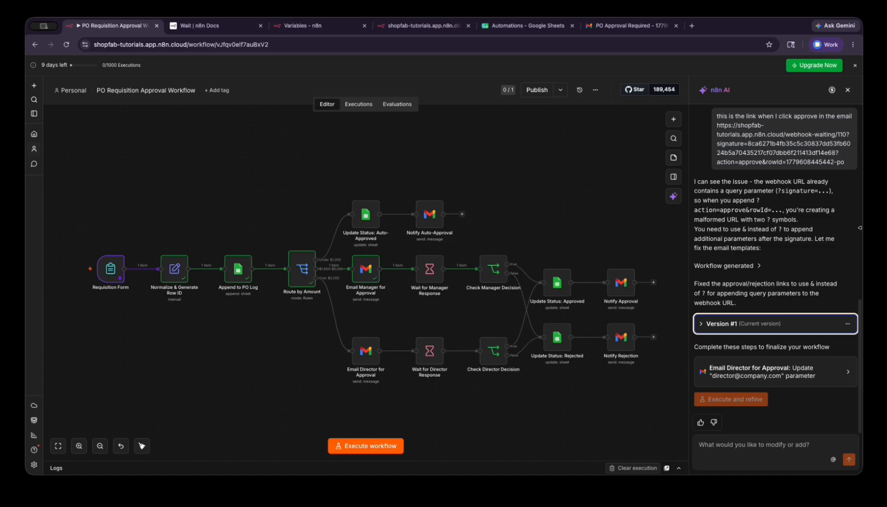
- Scroll through the AI assistant's chat to review its approval-link fix
{"action": "scroll", "coordinate": [816, 241], "scroll_direction": "up", "scroll_amount": 5}
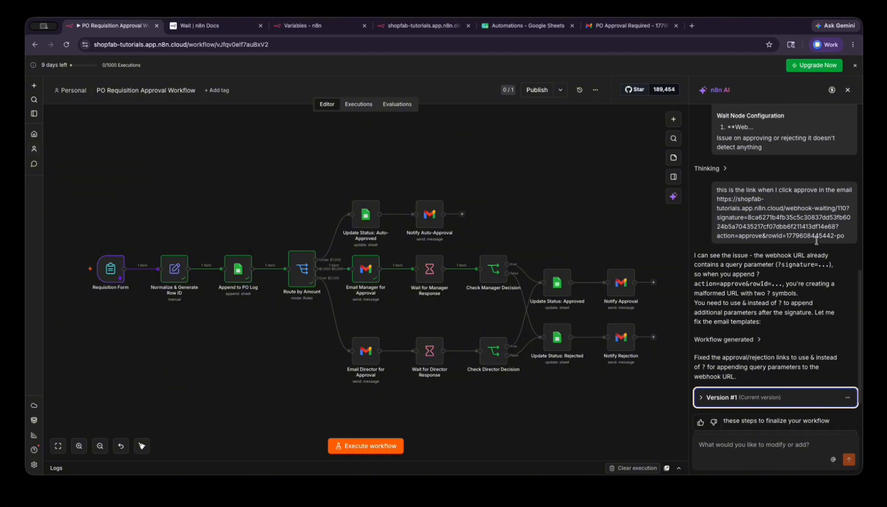
{"action": "scroll", "coordinate": [817, 230], "scroll_direction": "up", "scroll_amount": 9}
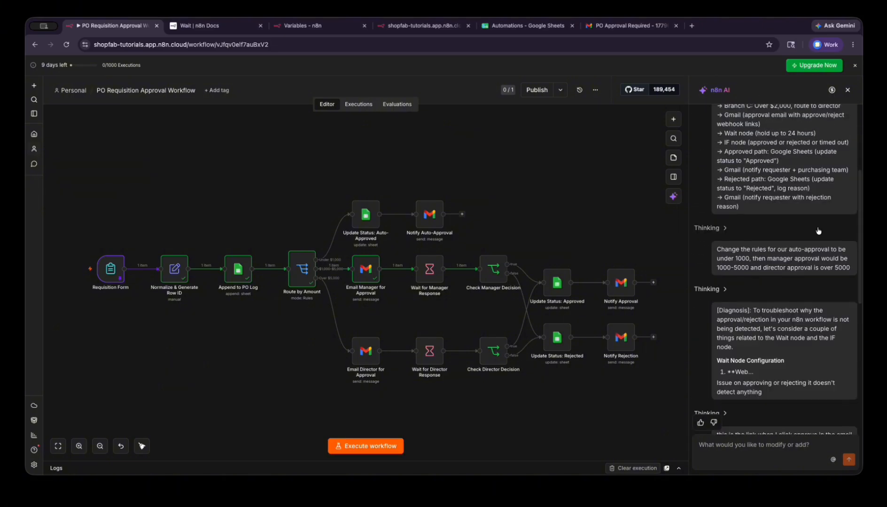
{"action": "scroll", "coordinate": [818, 230], "scroll_direction": "up", "scroll_amount": 3}
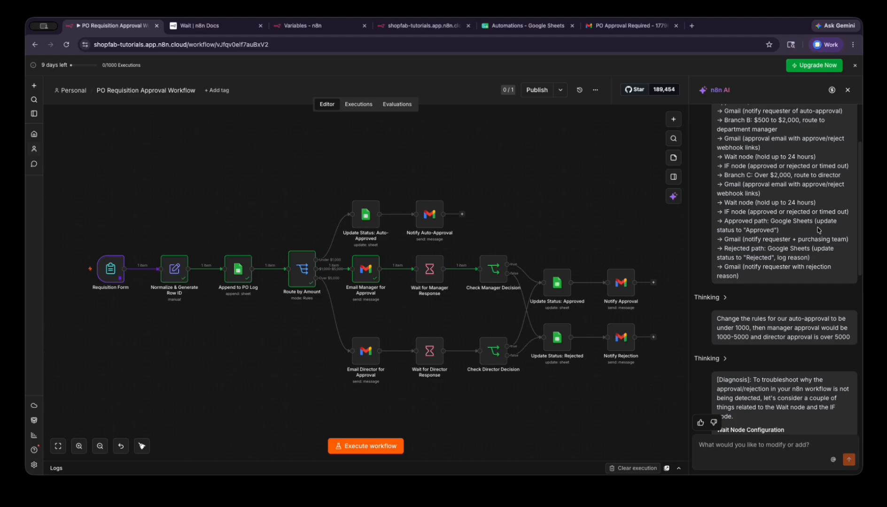
{"action": "scroll", "coordinate": [818, 230], "scroll_direction": "down", "scroll_amount": 15}
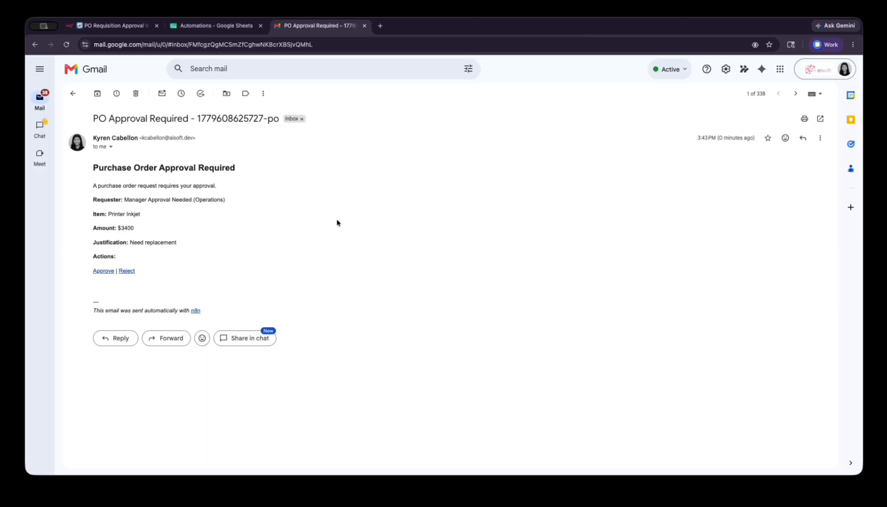
- Approve the Printer Inkjet request from the email and confirm the 'Workflow was started' page
{"action": "left_click", "coordinate": [107, 271]}
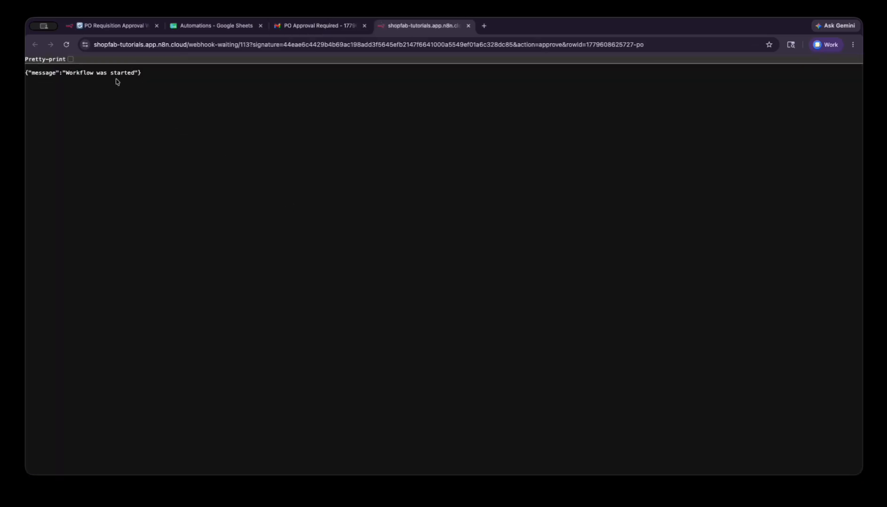
{"action": "left_click_drag", "start_coordinate": [166, 76], "coordinate": [36, 71]}
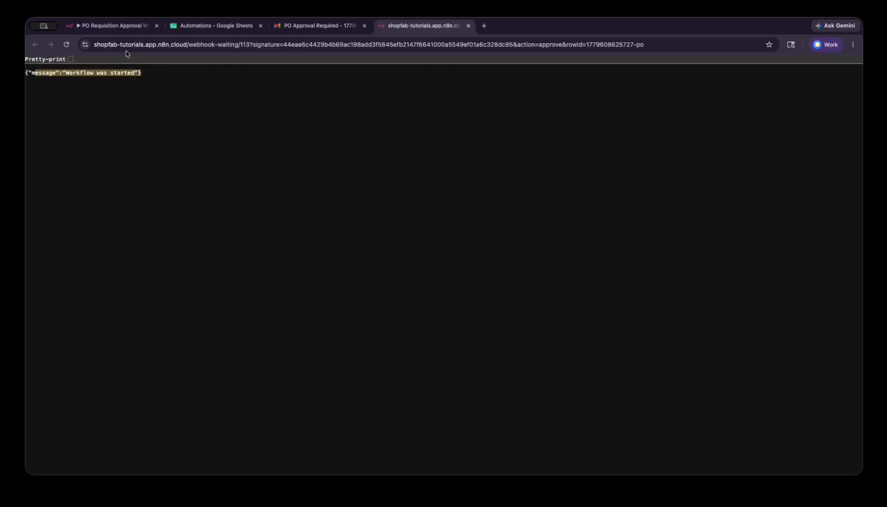
{"action": "left_click", "coordinate": [113, 26]}
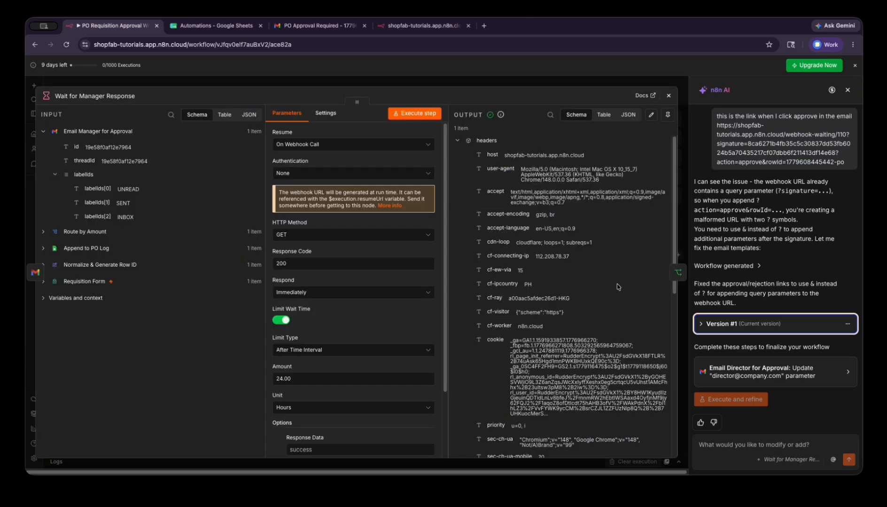
- Inspect the Wait node output to confirm the query action value is 'approve'
{"action": "scroll", "coordinate": [618, 287], "scroll_direction": "down", "scroll_amount": 10}
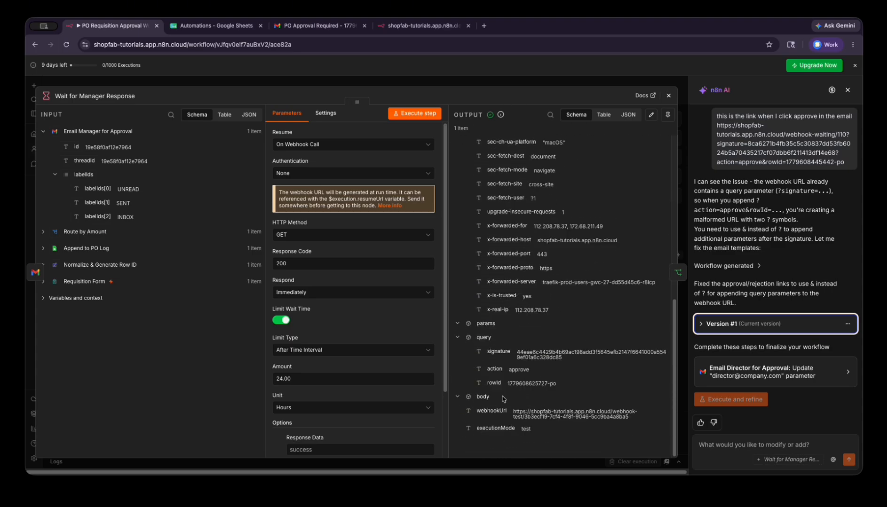
{"action": "scroll", "coordinate": [586, 331], "scroll_direction": "up", "scroll_amount": 10}
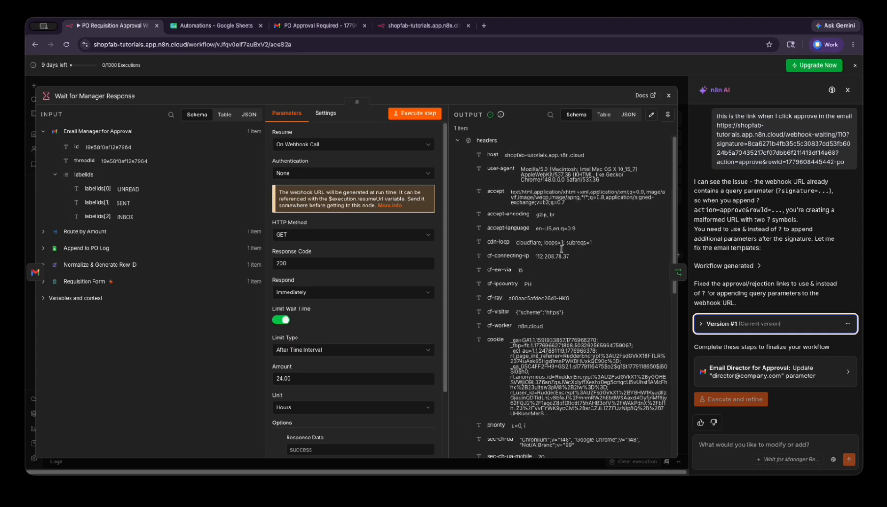
{"action": "left_click", "coordinate": [458, 142]}
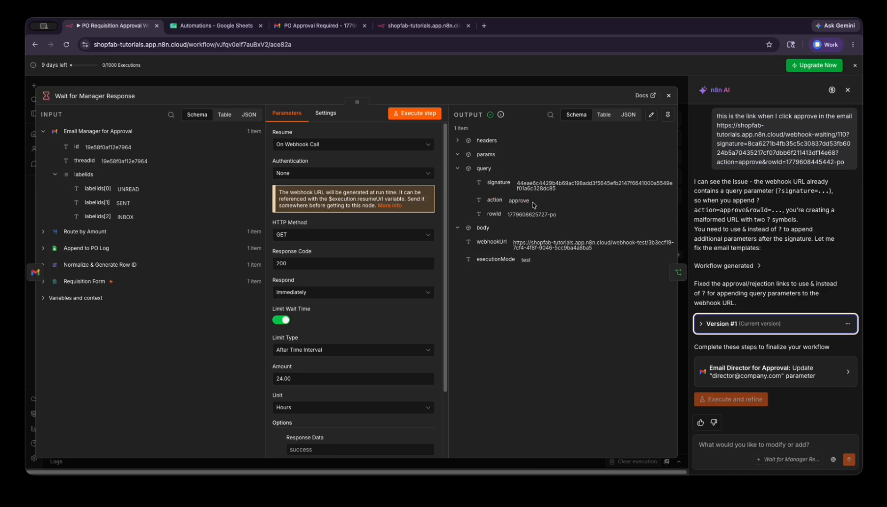
{"action": "triple_click", "coordinate": [486, 201]}
{"action": "left_click", "coordinate": [596, 210]}
- Open Check Manager Decision, hide the AI assistant, and verify the action condition matches 'approve'
{"action": "left_click", "coordinate": [678, 274]}
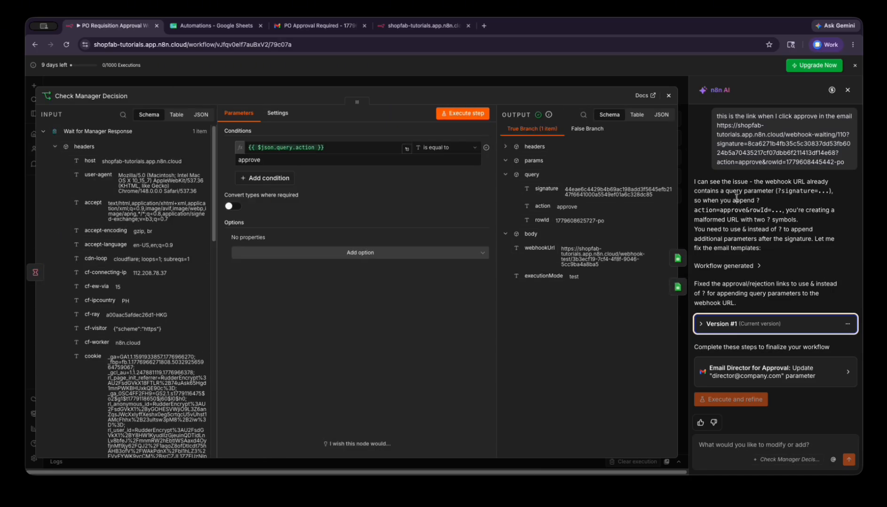
{"action": "left_click", "coordinate": [848, 91]}
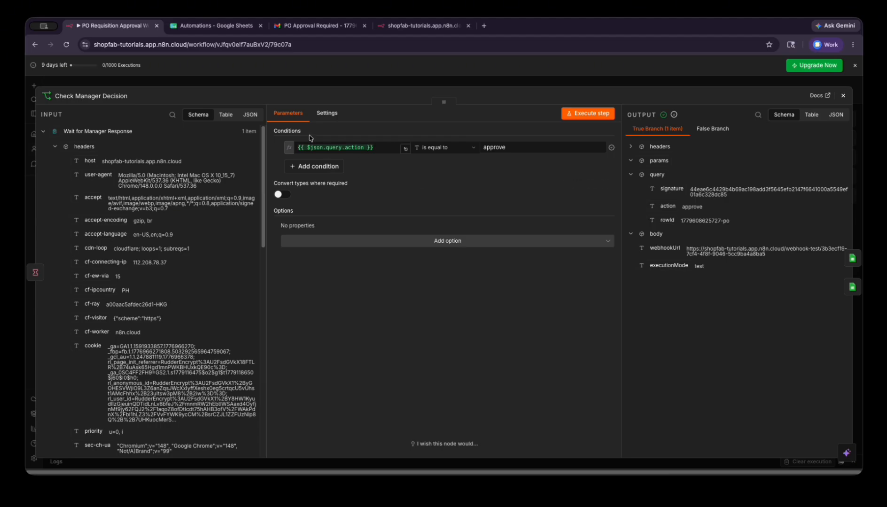
{"action": "left_click", "coordinate": [324, 148]}
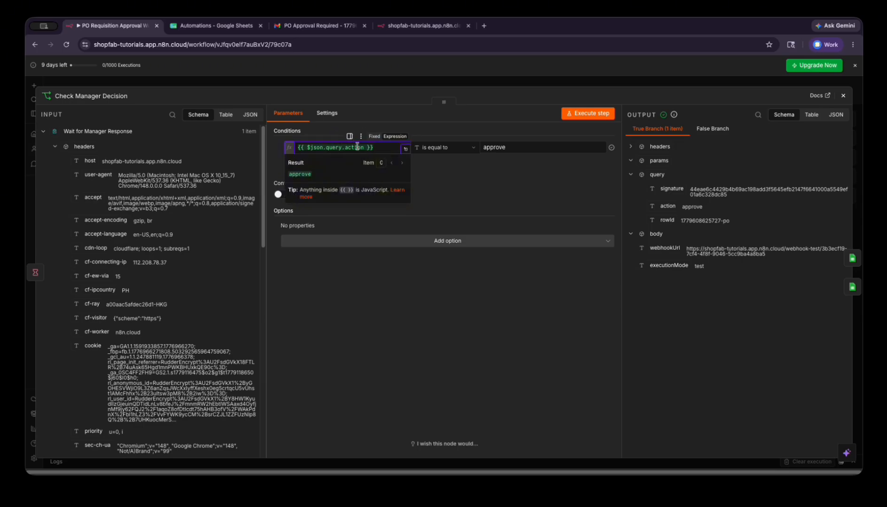
{"action": "left_click", "coordinate": [55, 147]}
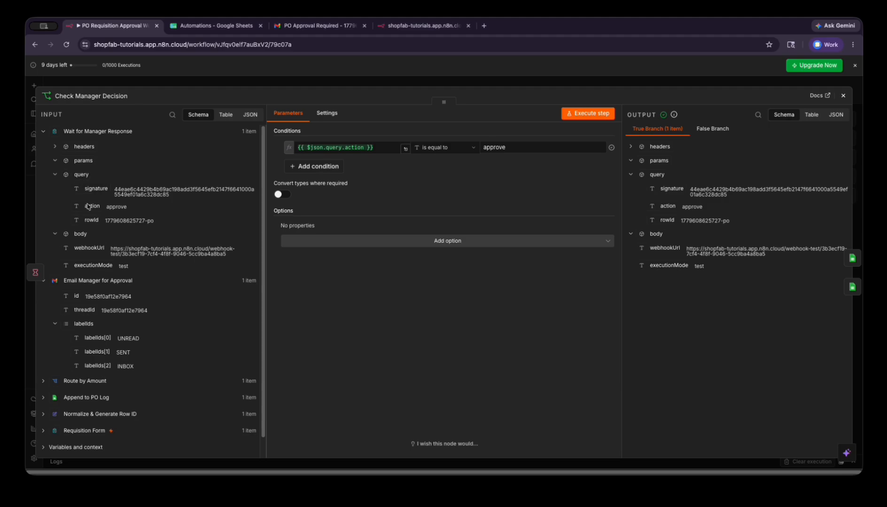
{"action": "left_click_drag", "start_coordinate": [128, 206], "coordinate": [113, 206]}
{"action": "left_click", "coordinate": [414, 185]}
- Compare the True and False Branch outputs, confirming the item went down the true branch
{"action": "left_click", "coordinate": [712, 129]}
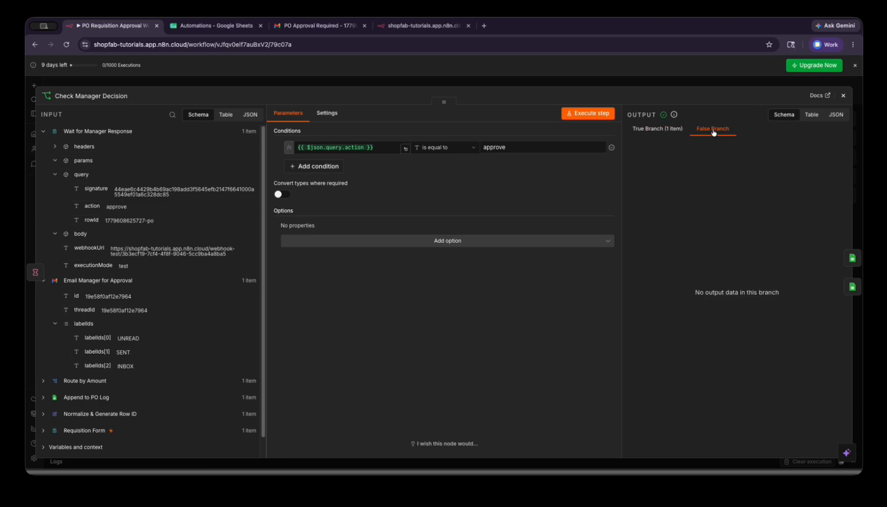
{"action": "left_click", "coordinate": [666, 130]}
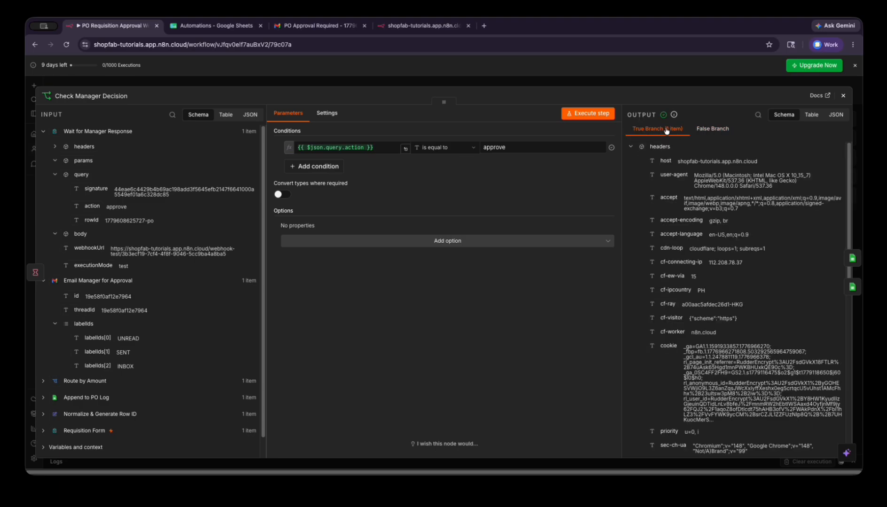
{"action": "left_click", "coordinate": [711, 130]}
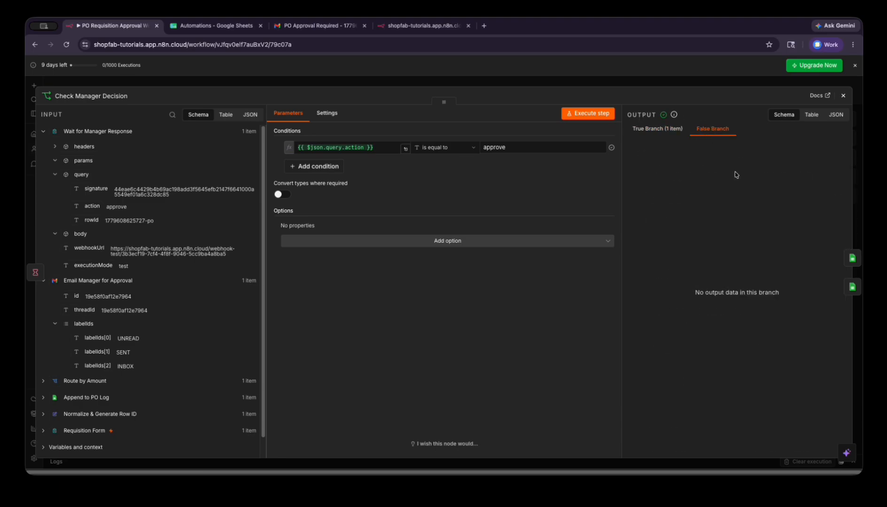
{"action": "left_click", "coordinate": [669, 135]}
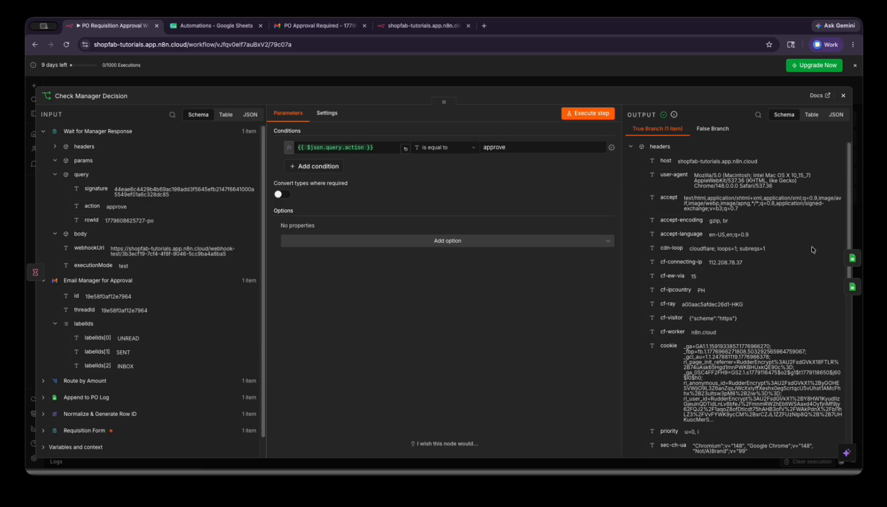
- Open Update Status: Approved and verify cell H5 in the Automations sheet reads Approved
{"action": "left_click", "coordinate": [852, 258]}
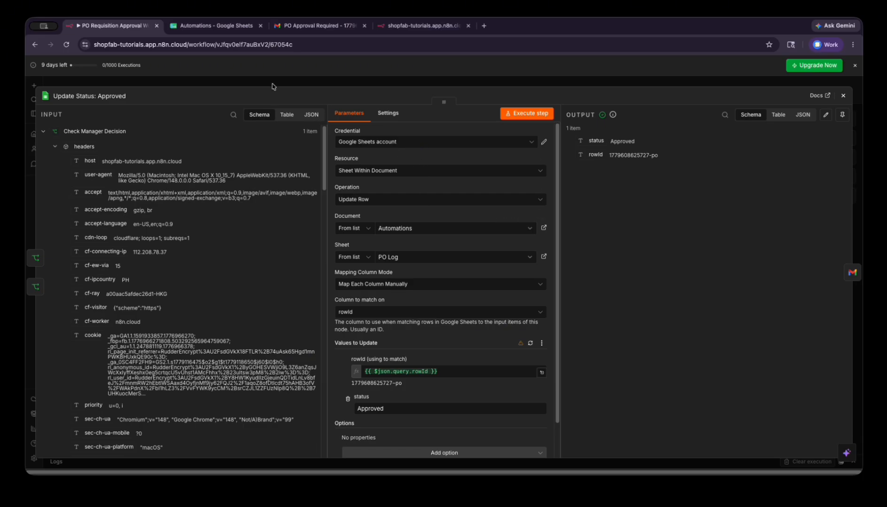
{"action": "left_click", "coordinate": [216, 25]}
{"action": "left_click", "coordinate": [466, 170]}
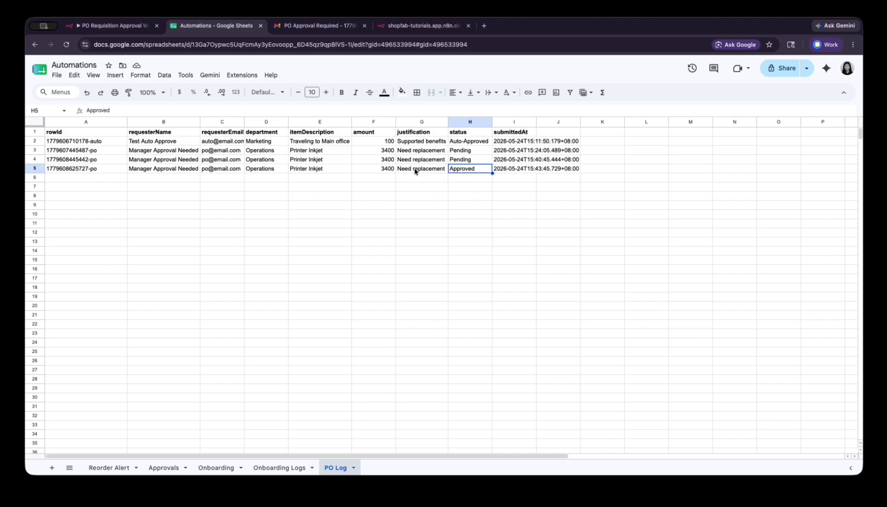
{"action": "left_click_drag", "start_coordinate": [417, 171], "coordinate": [494, 174]}
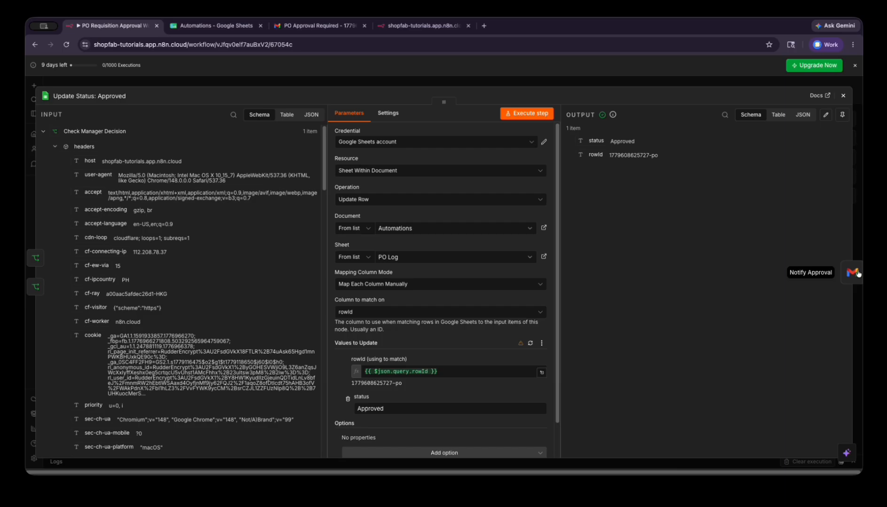
{"action": "left_click", "coordinate": [858, 273]}
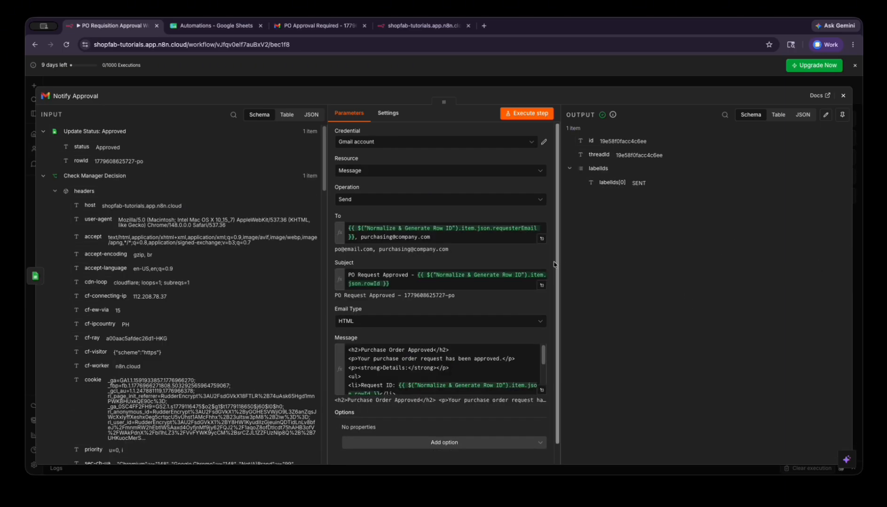
- Preview the Notify Approval message as HTML, reviewing the 'Purchase Order Approved' heading, then close the step
{"action": "scroll", "coordinate": [548, 259], "scroll_direction": "down", "scroll_amount": 1}
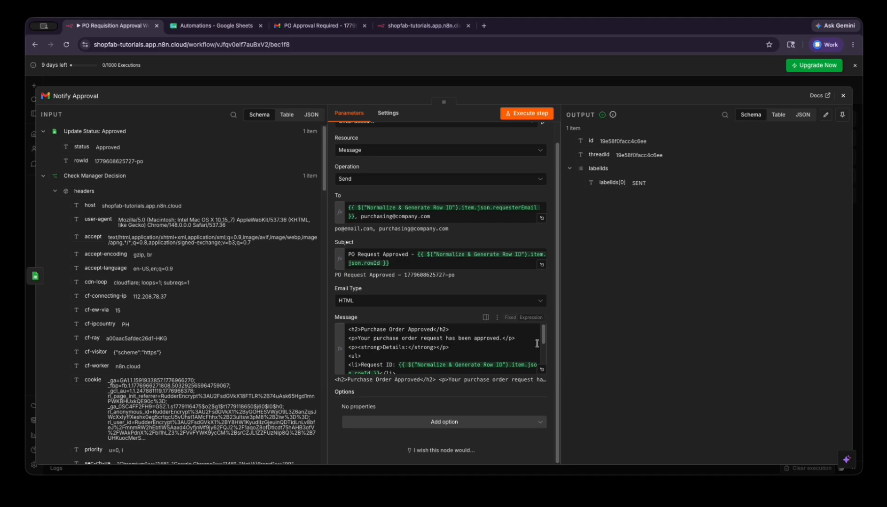
{"action": "left_click", "coordinate": [541, 370]}
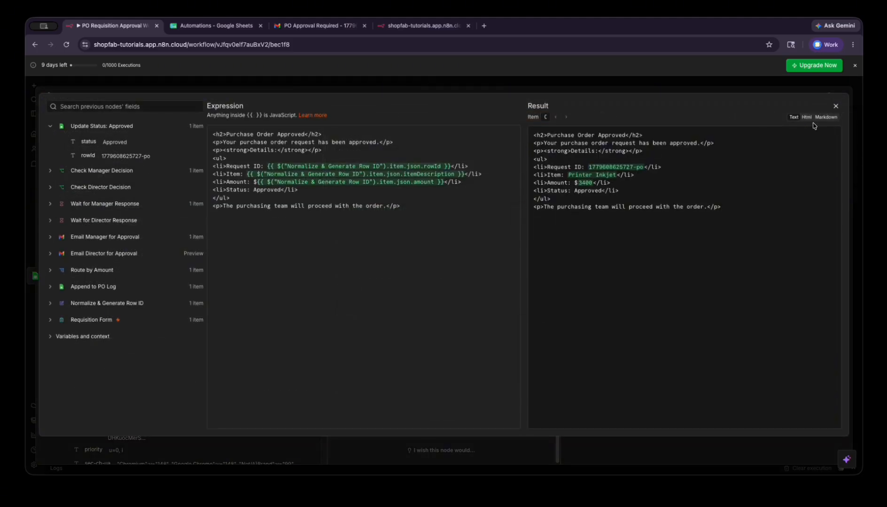
{"action": "left_click", "coordinate": [807, 117]}
{"action": "left_click_drag", "start_coordinate": [557, 148], "coordinate": [655, 146]}
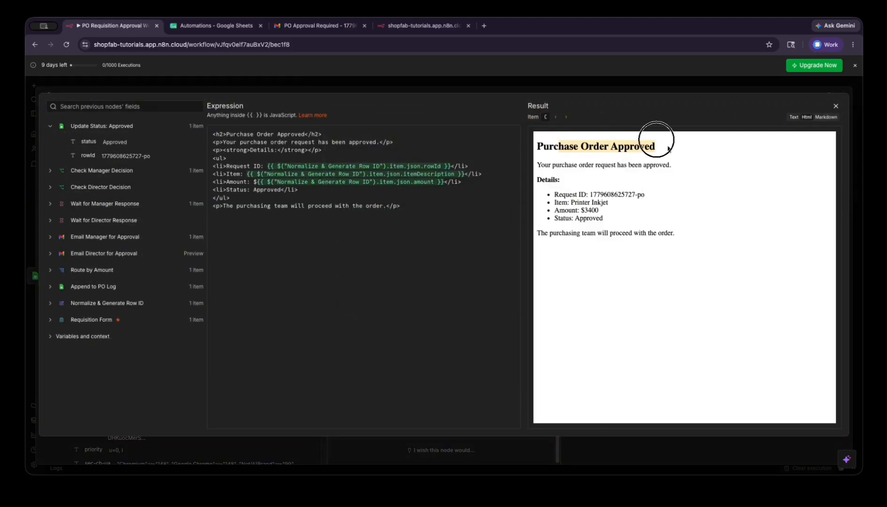
{"action": "left_click_drag", "start_coordinate": [553, 165], "coordinate": [668, 165]}
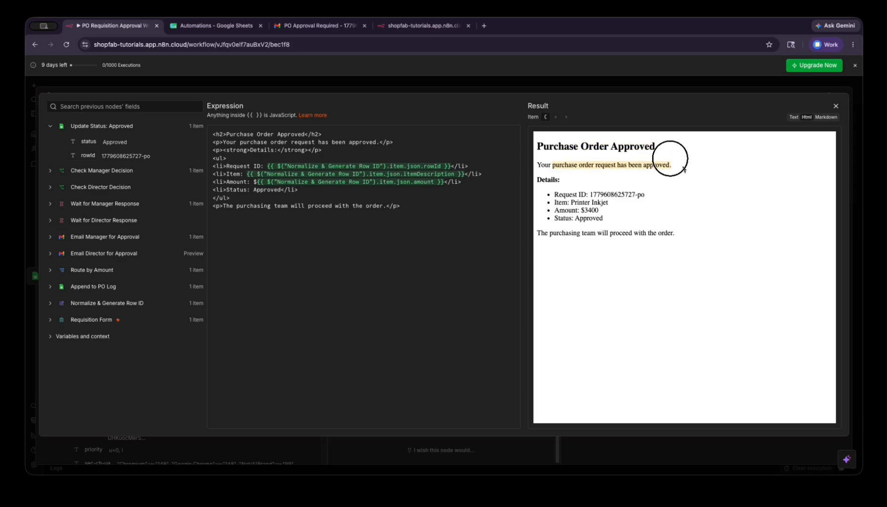
{"action": "left_click", "coordinate": [667, 171]}
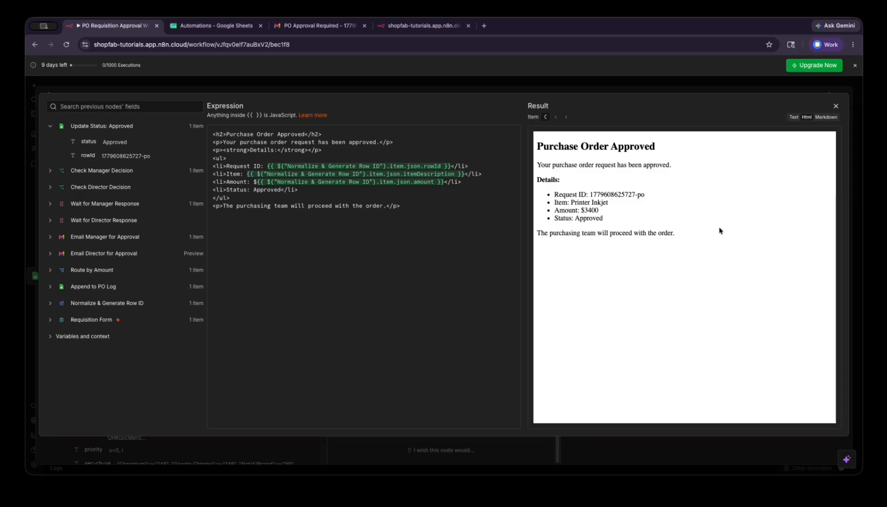
{"action": "left_click", "coordinate": [836, 106]}
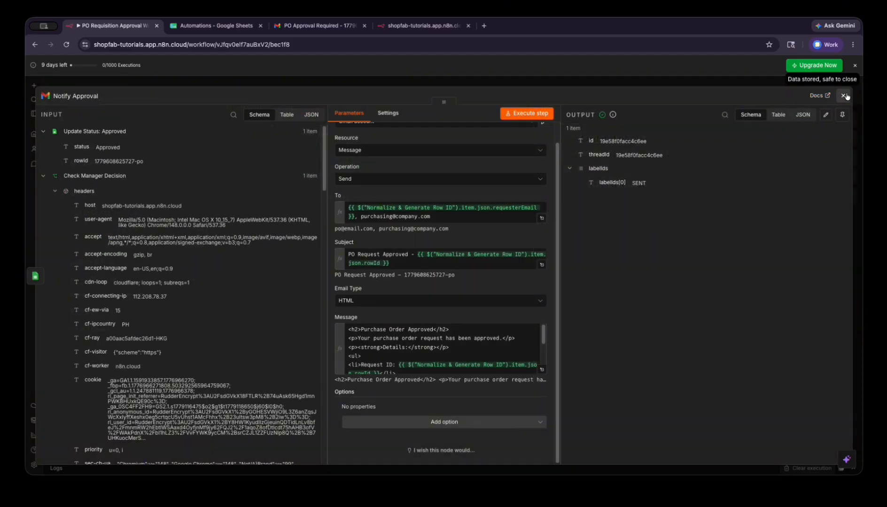
{"action": "key", "text": "Escape"}
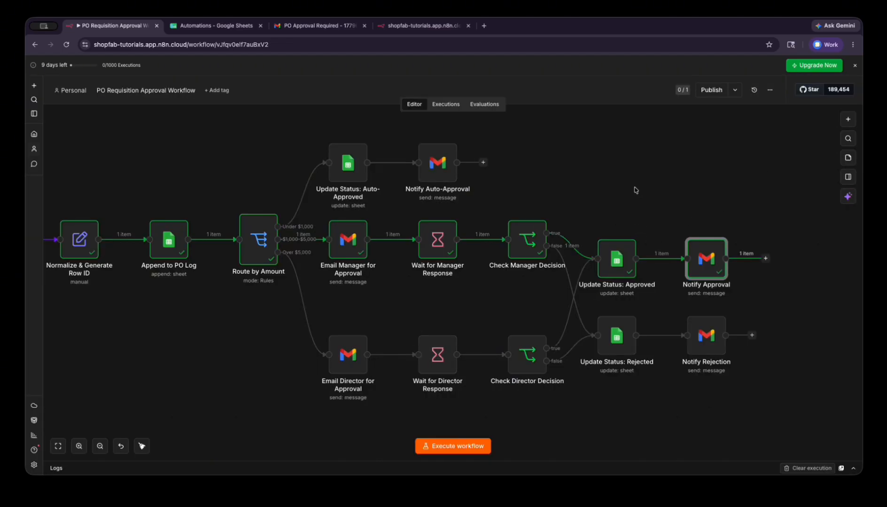
{"action": "scroll", "coordinate": [612, 183], "scroll_direction": "down", "scroll_amount": 2}
{"action": "scroll", "coordinate": [608, 182], "scroll_direction": "up", "scroll_amount": 1}
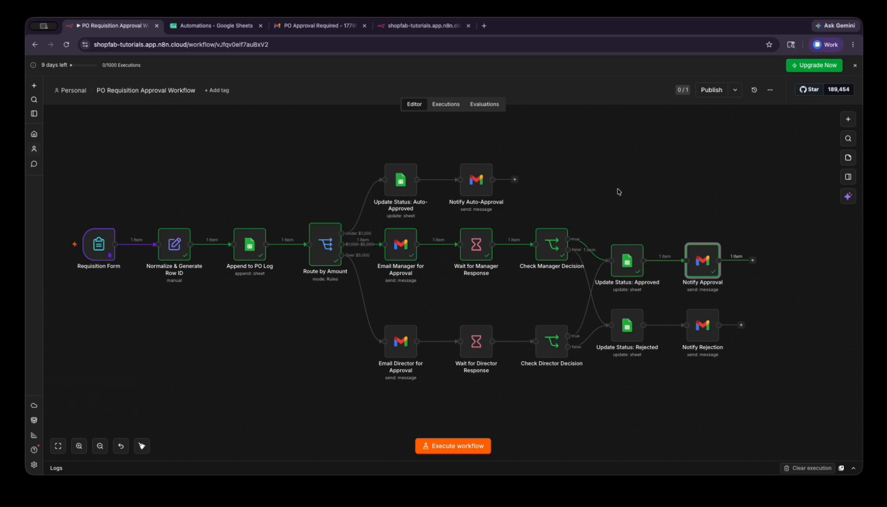
{"action": "left_click_drag", "start_coordinate": [618, 190], "coordinate": [499, 190]}
{"action": "scroll", "coordinate": [517, 205], "scroll_direction": "up", "scroll_amount": 2}
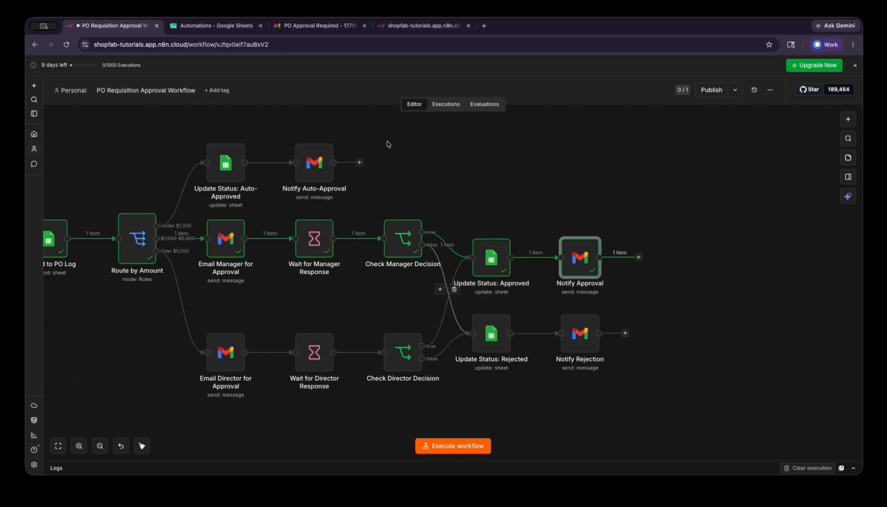
{"action": "left_click", "coordinate": [214, 25]}
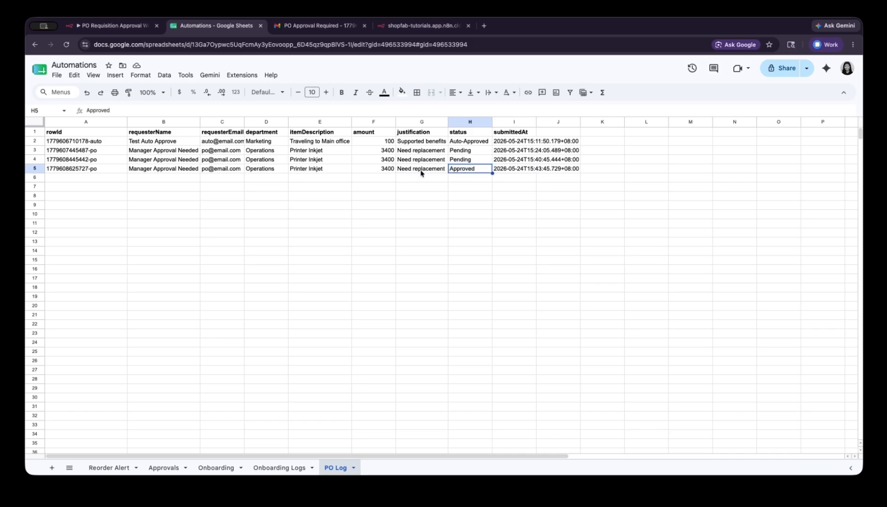
{"action": "left_click", "coordinate": [112, 25]}
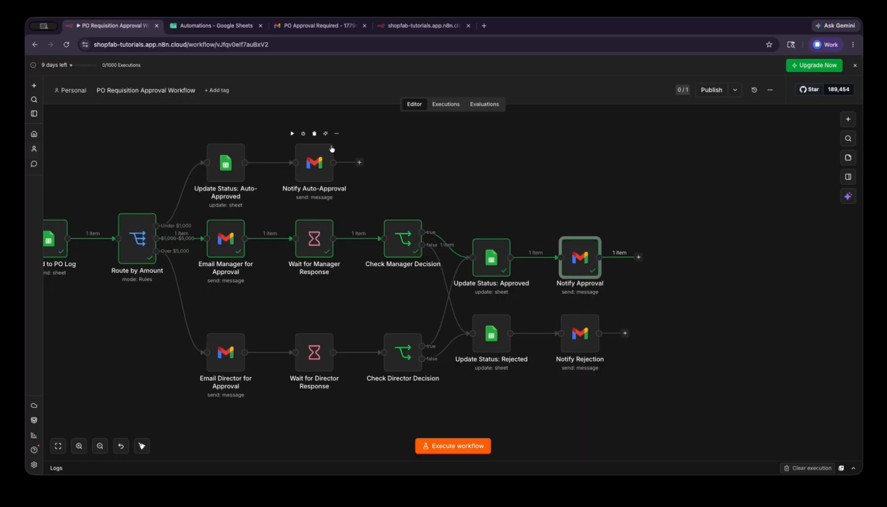
{"action": "left_click", "coordinate": [576, 342]}
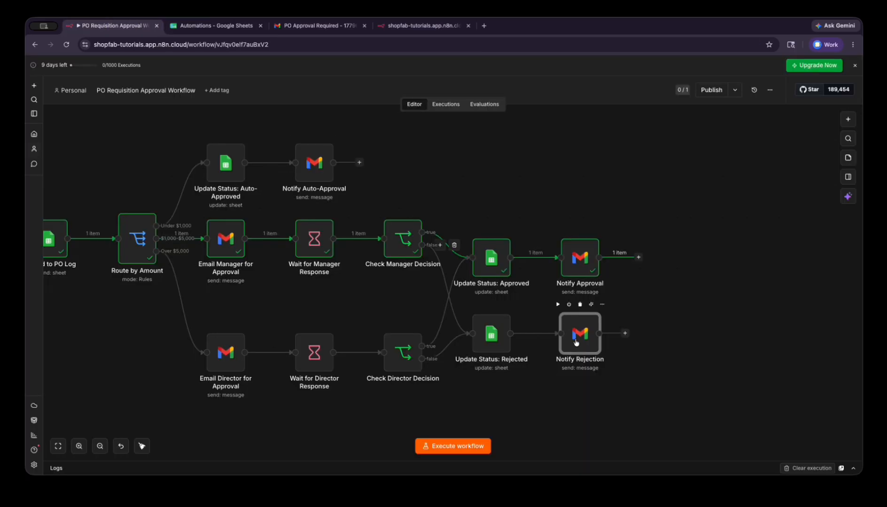